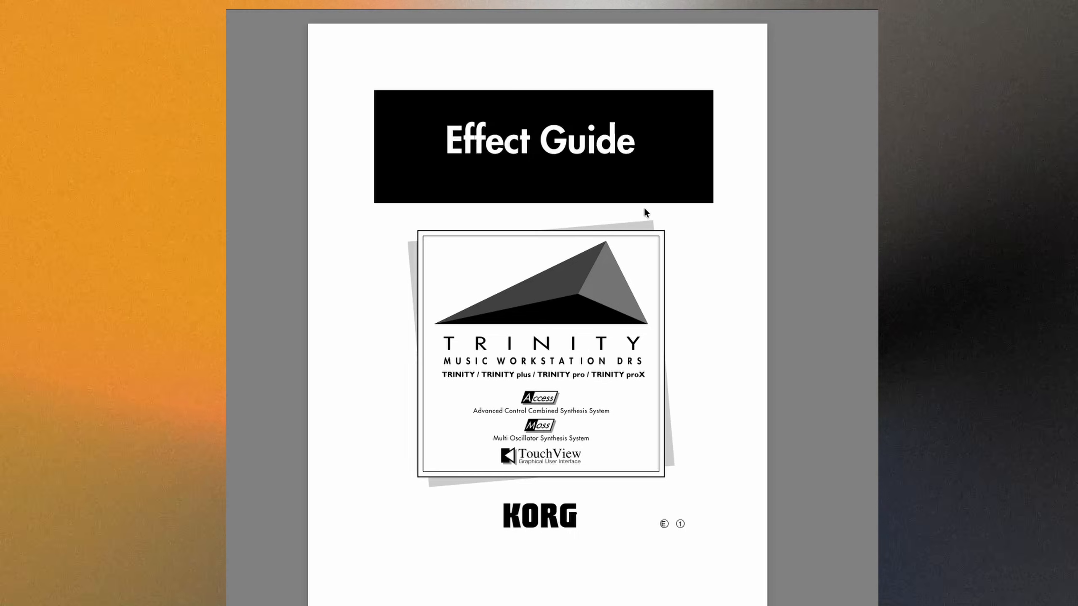
- Read through the Effect Guide's table of contents, insert effects overview and the Program mode effect routing diagrams
scroll(644, 209, down, 10)
scroll(649, 201, down, 7)
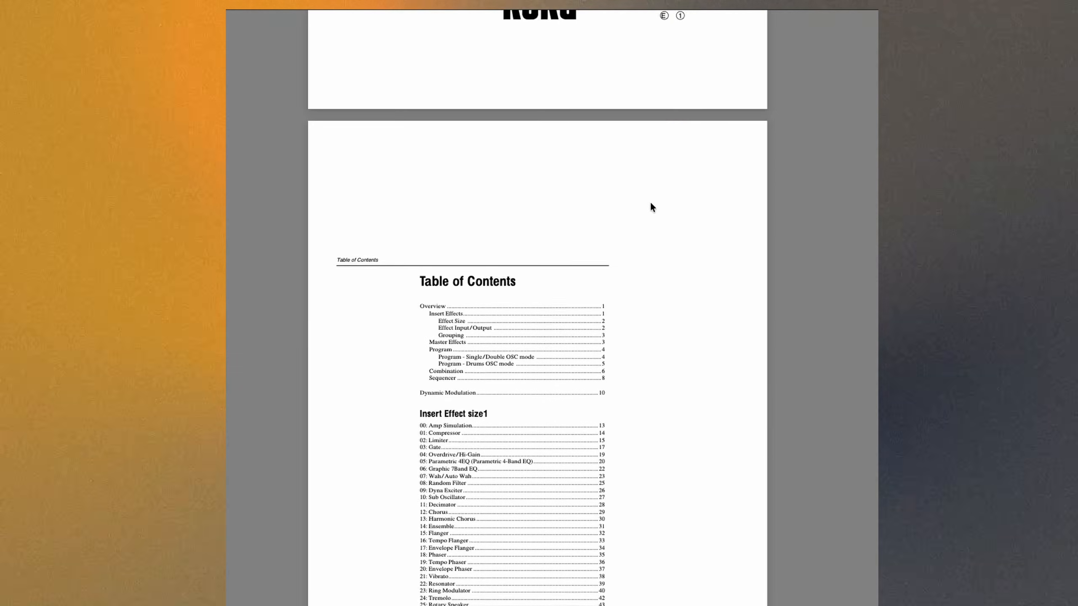
scroll(530, 238, down, 20)
scroll(530, 243, down, 20)
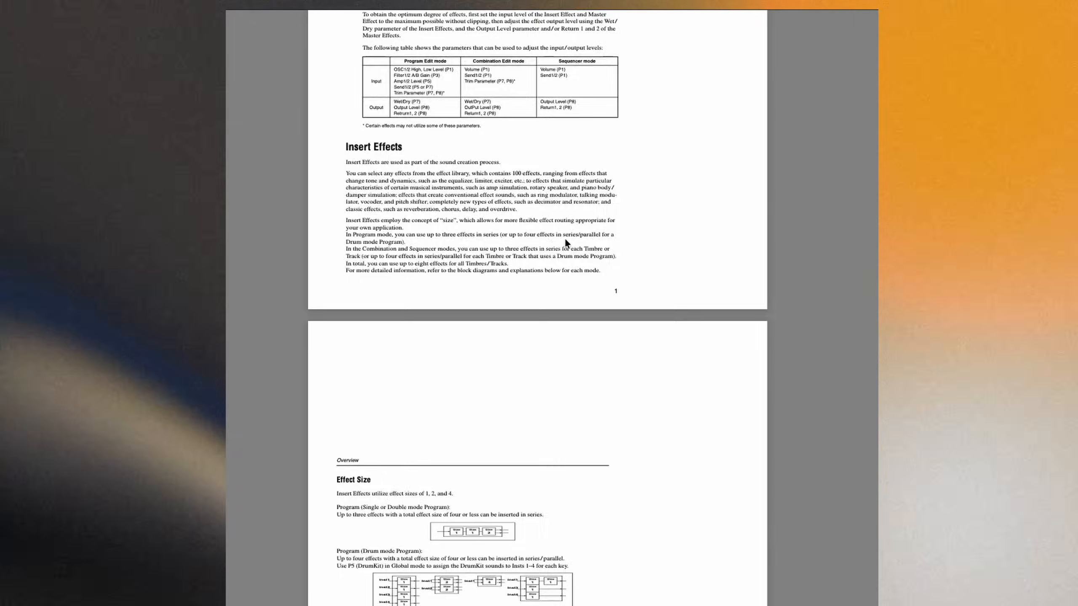
scroll(584, 222, down, 12)
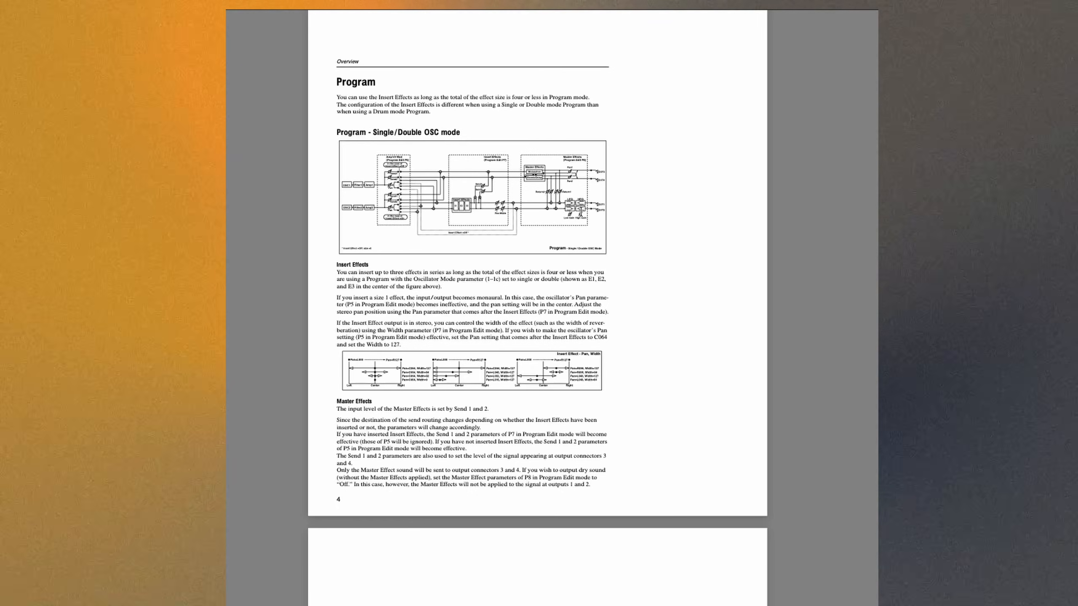
scroll(587, 210, down, 5)
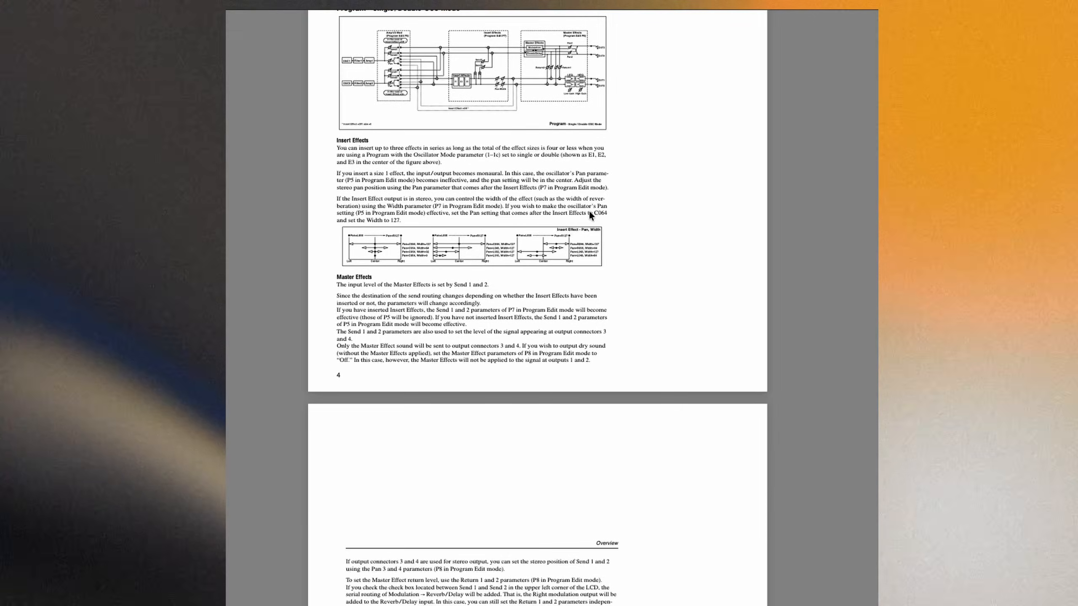
scroll(586, 223, down, 6)
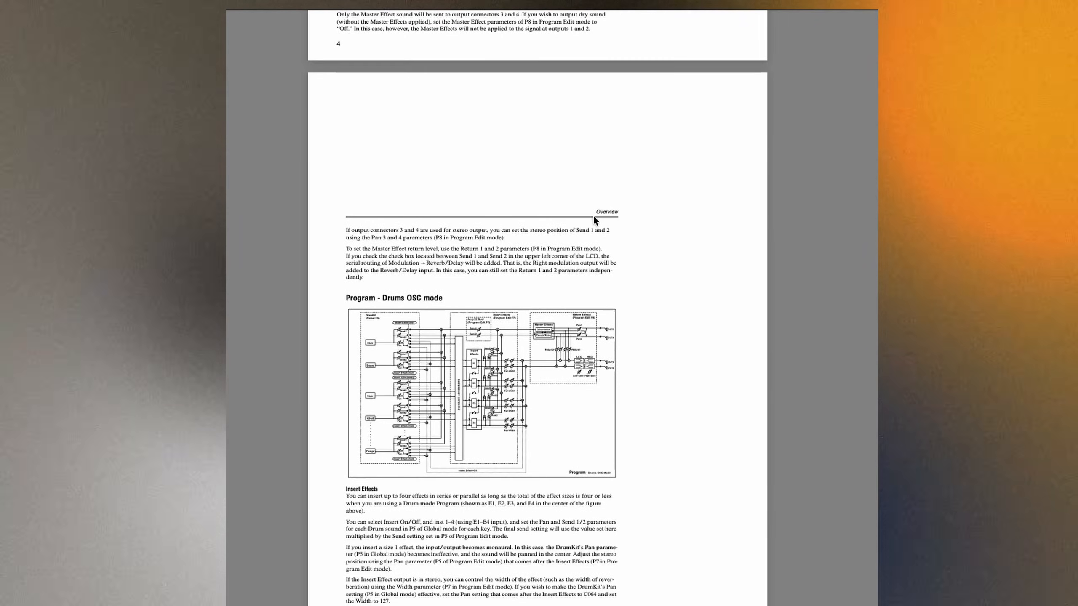
scroll(594, 213, down, 7)
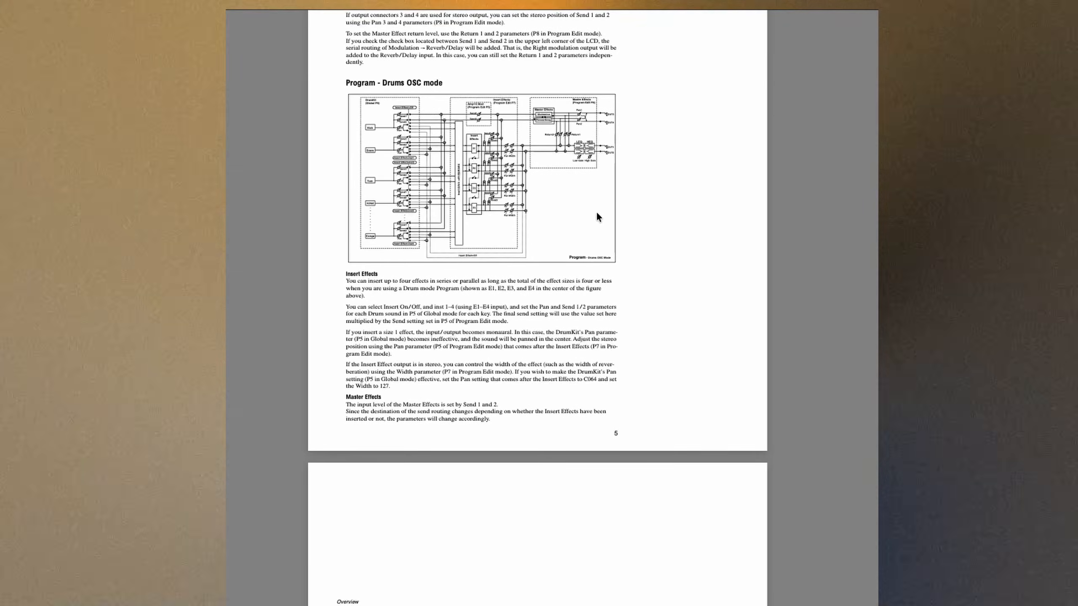
scroll(596, 210, down, 15)
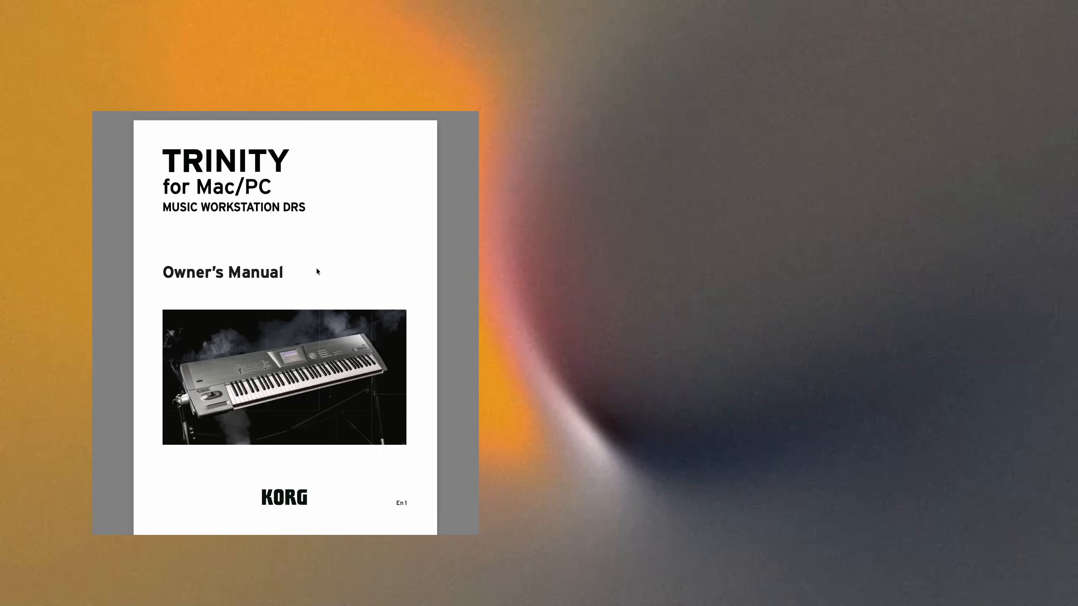
- Go to the FX EDIT page section of the Owner's Manual and highlight the FX settings sentence referring to the Effect Guide
scroll(324, 278, down, 15)
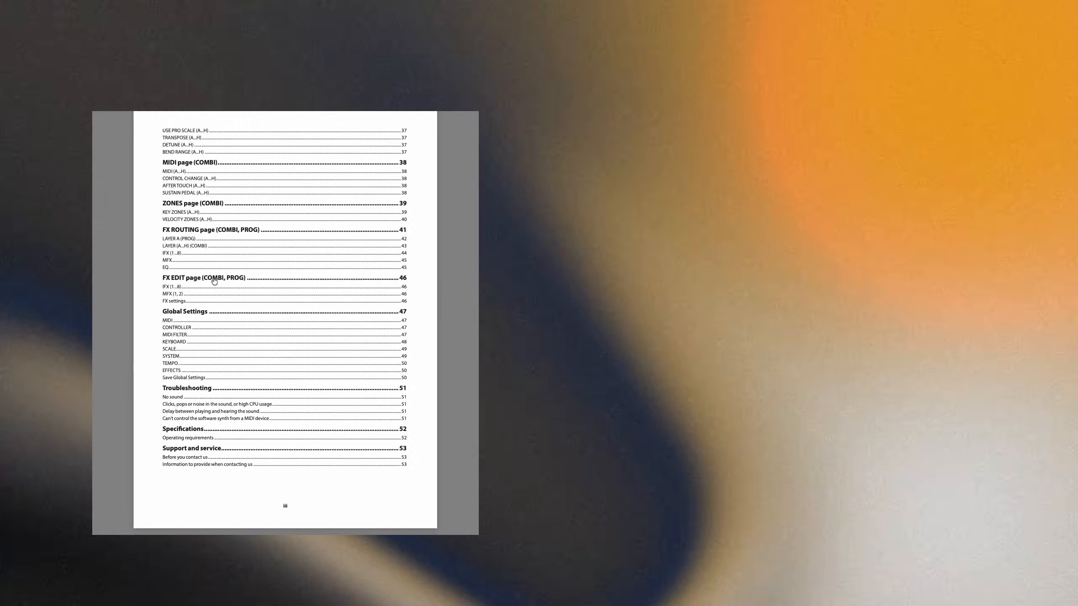
click(211, 279)
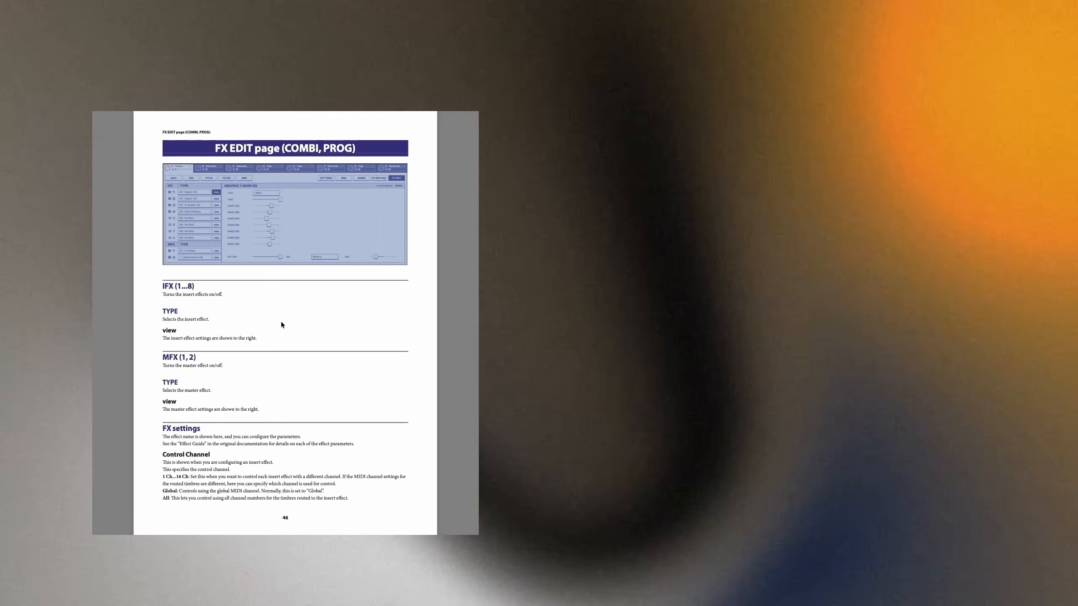
scroll(291, 350, down, 2)
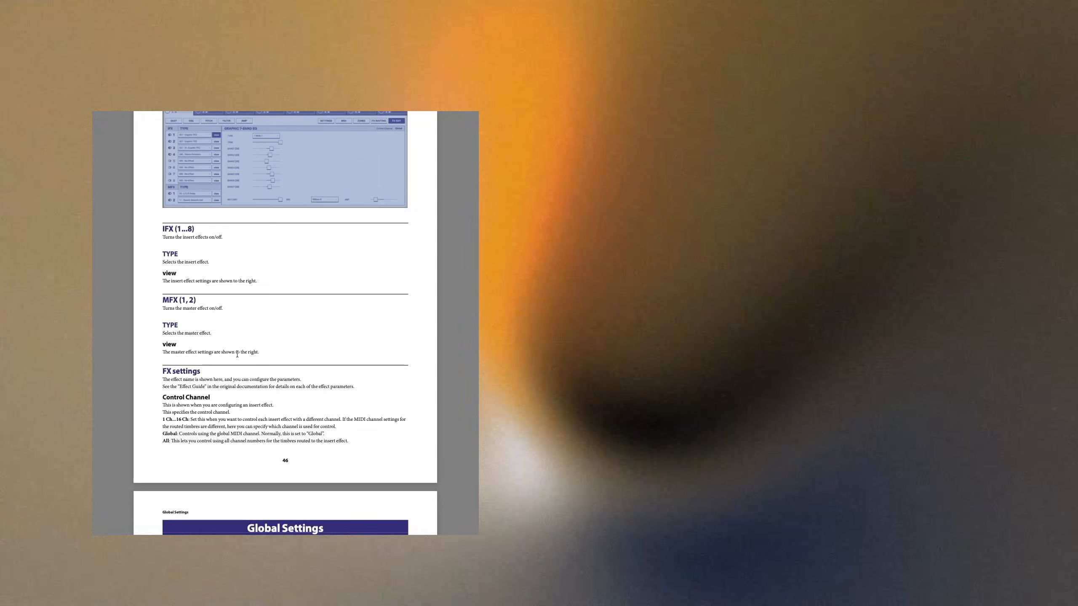
ctrl+scroll(236, 354, up, 2)
ctrl+scroll(237, 354, up, 1)
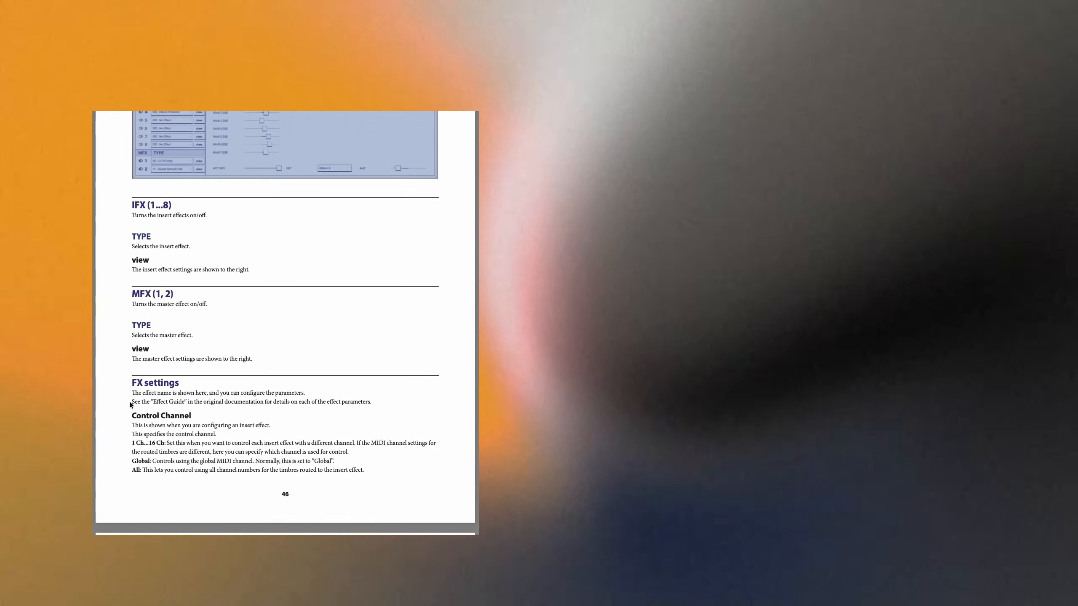
drag(168, 400, 375, 401)
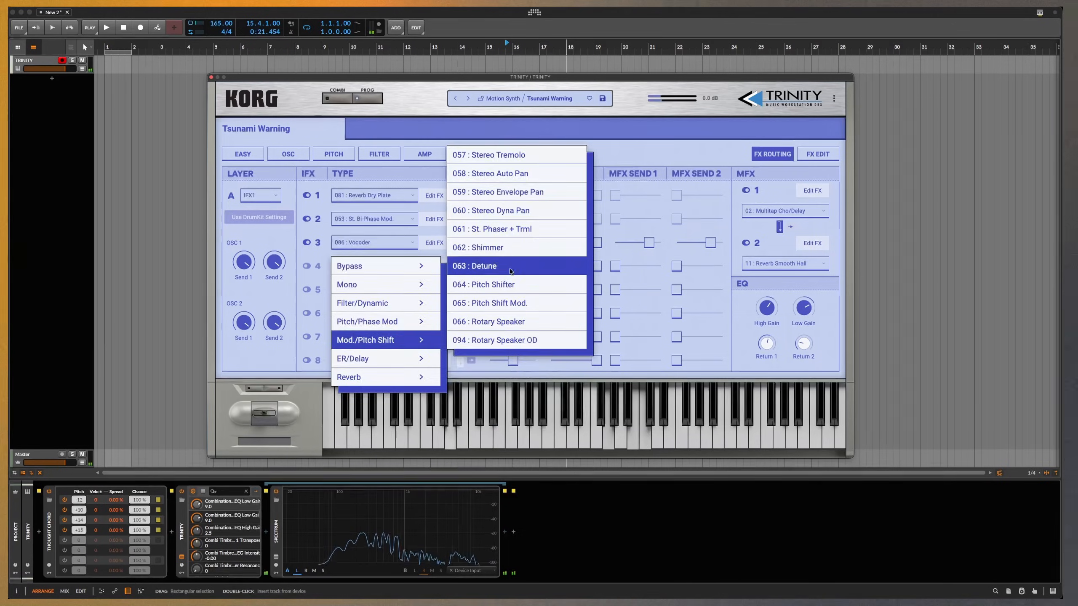
- Set insert effect 3 to 062 : Shimmer and lower its wet/dry to about the midpoint
click(509, 261)
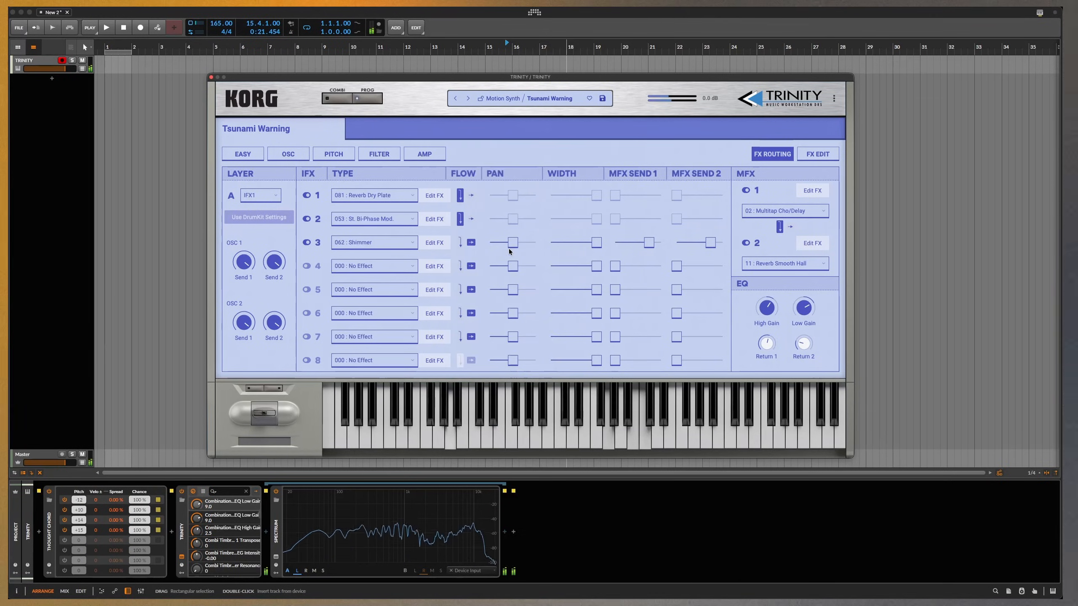
click(436, 244)
mouse_move(517, 360)
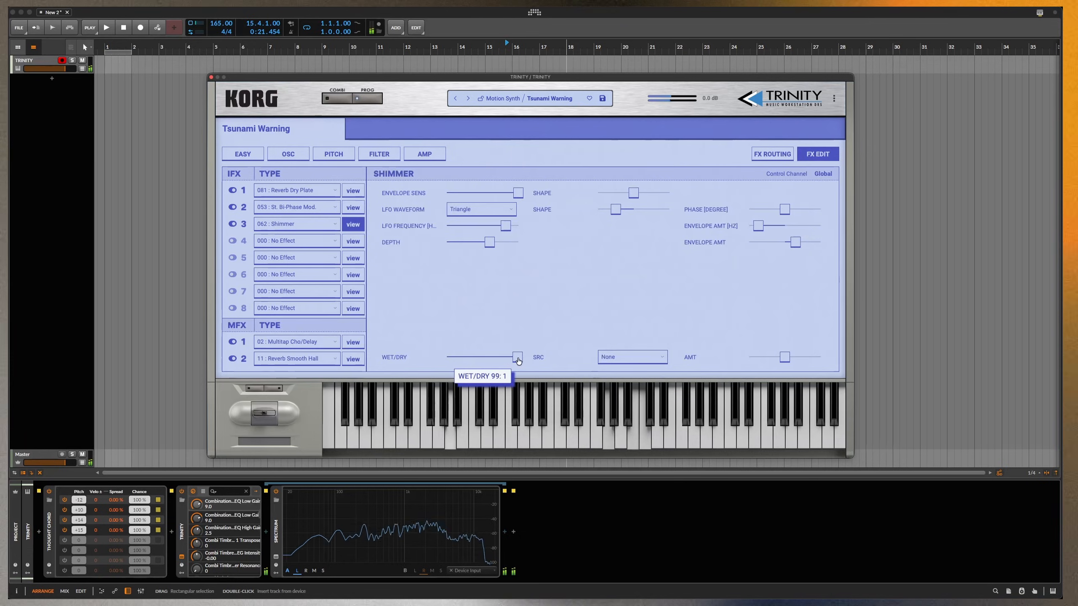
drag(477, 357, 458, 358)
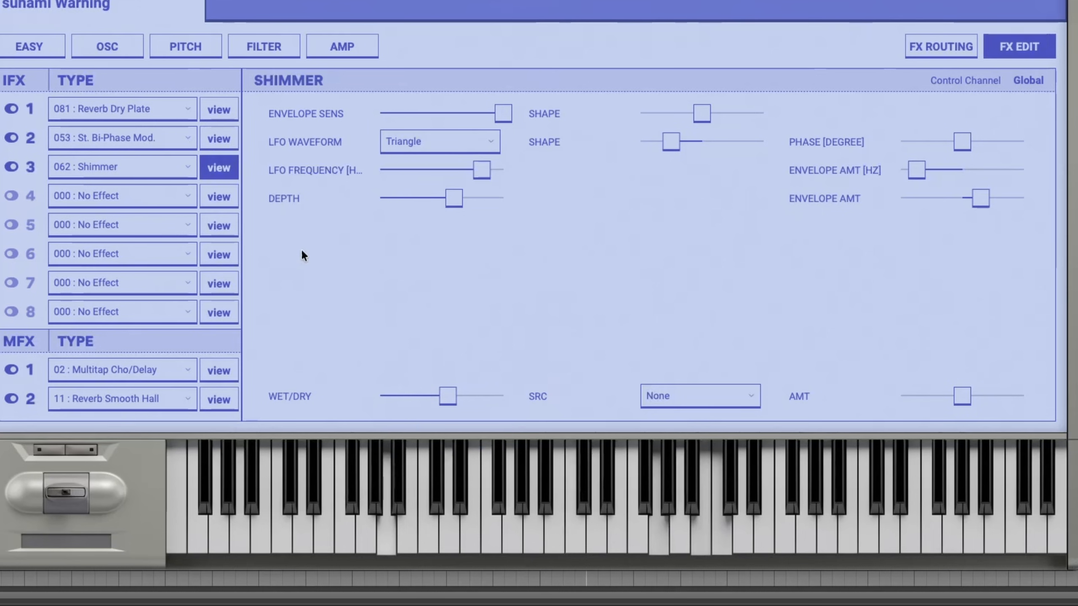
- Examine the settings of the St. Bi-Phase Mod. and Reverb Dry Plate inserts, and return to the FX routing page
click(227, 140)
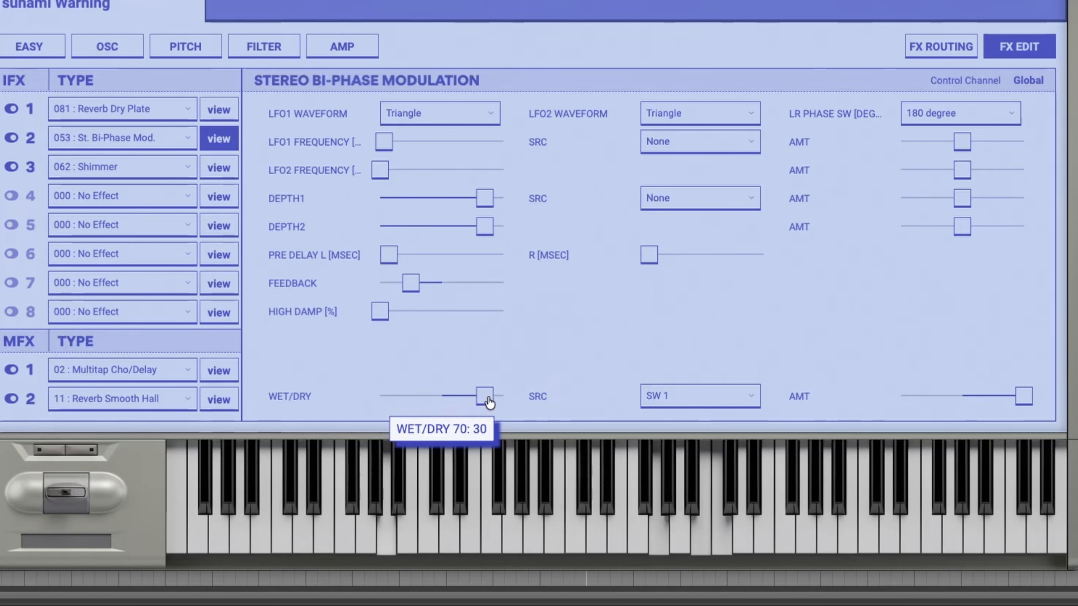
click(219, 110)
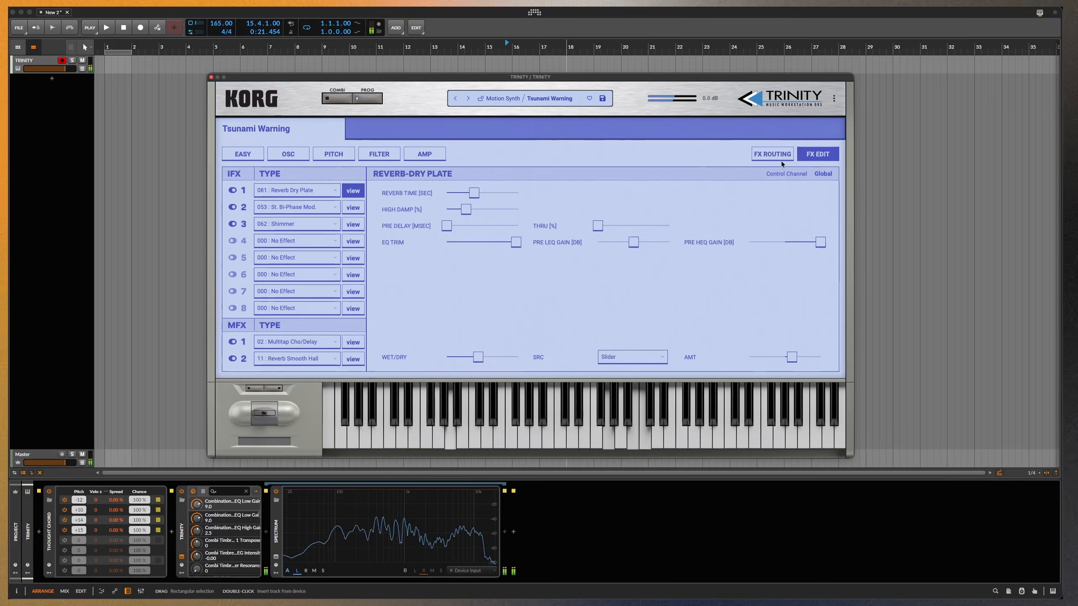
click(779, 157)
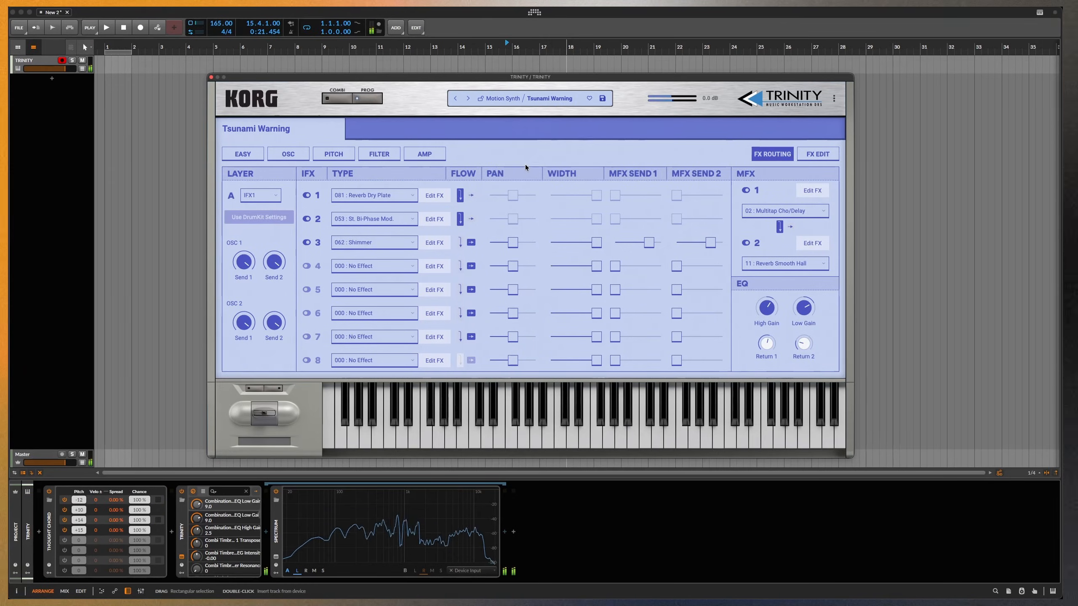
- Sweep the Reverb Dry Plate insert's wet/dry up to 97:3 and settle it at about the midpoint
click(440, 194)
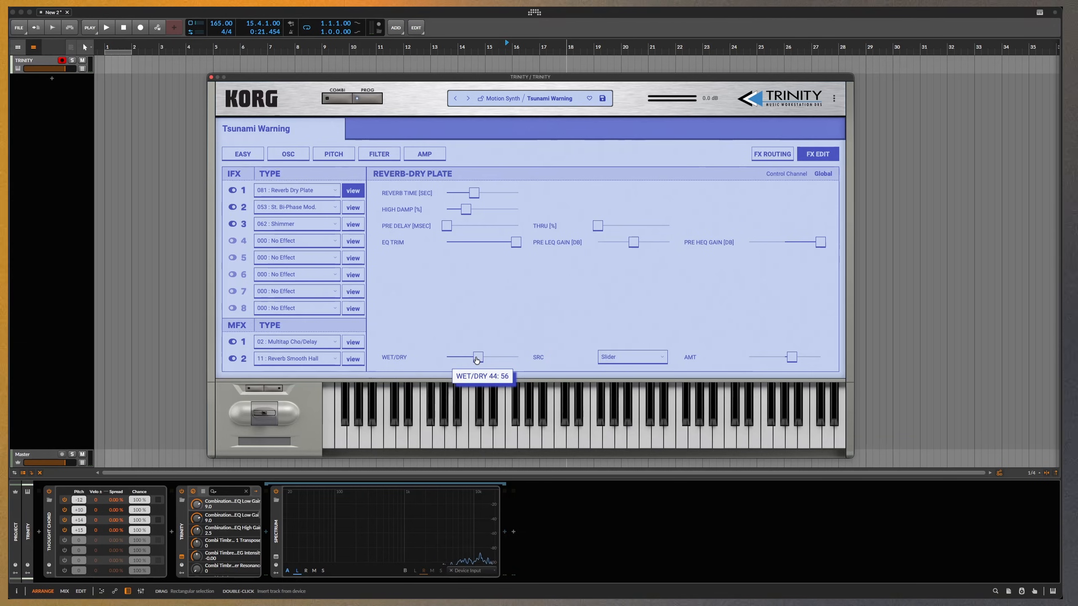
drag(517, 357, 514, 360)
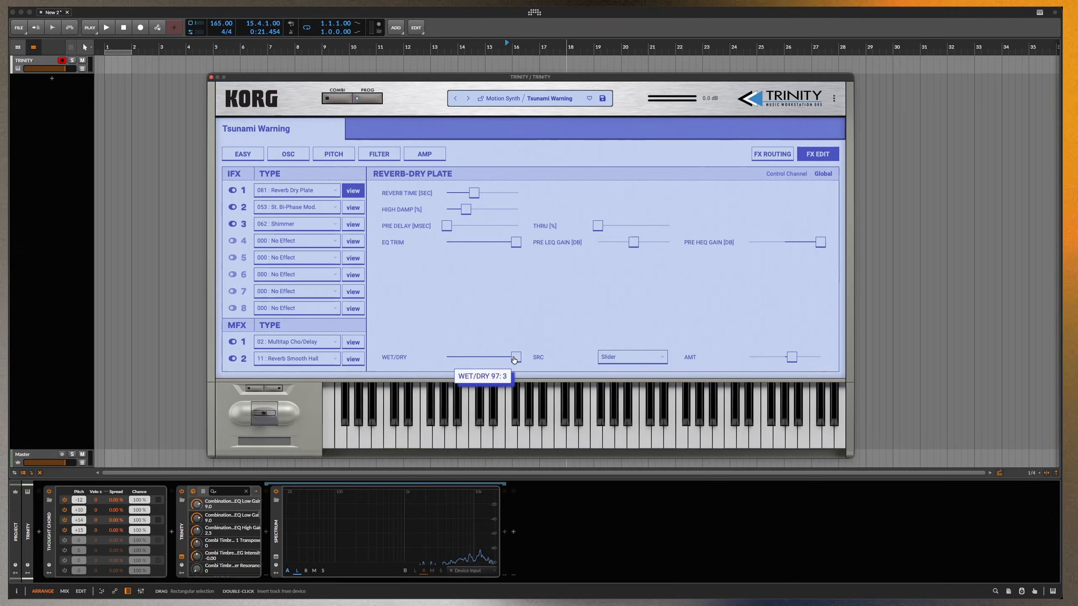
drag(514, 361, 481, 362)
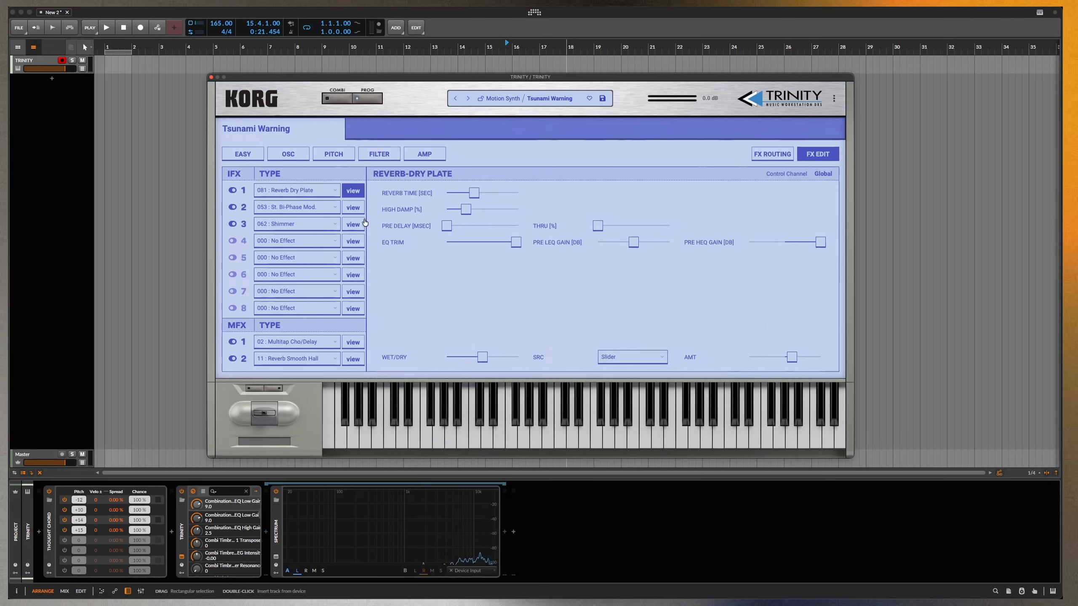
- Check the bi-phase modulation settings and the FX routing page, and reopen the Reverb Dry Plate insert's settings
click(352, 207)
click(772, 154)
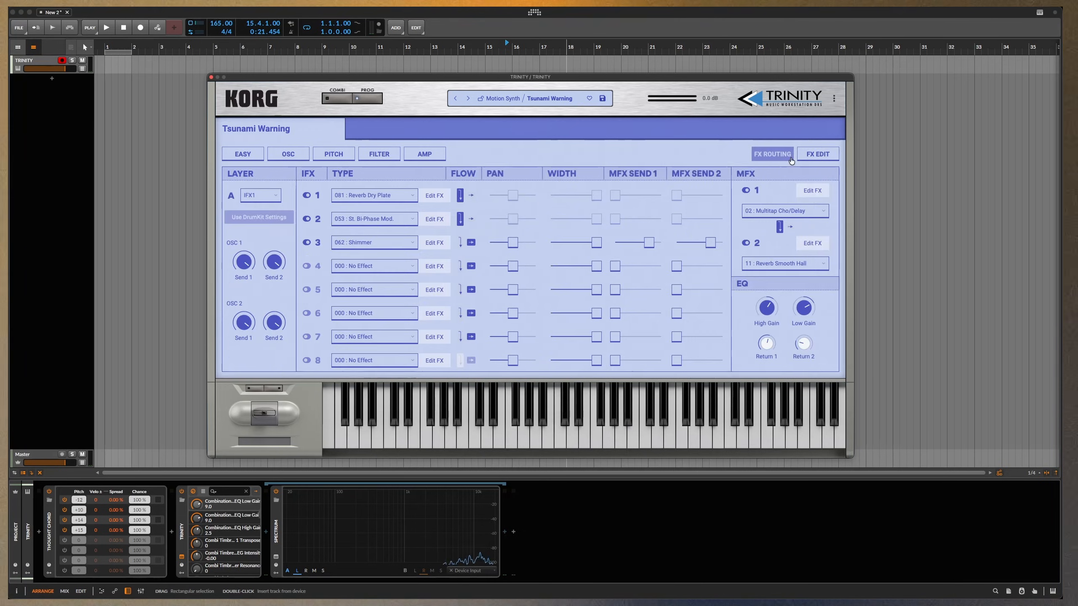
click(441, 196)
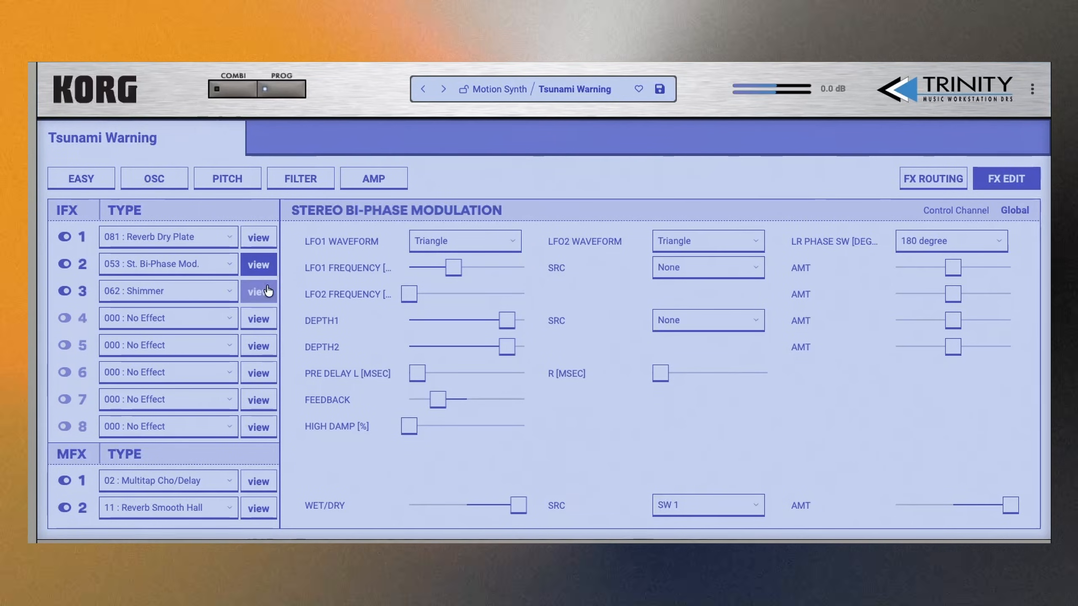
- Lower the Shimmer insert's wet/dry to 21:79 and the bi-phase modulation's LFO1 frequency to about 0.18 Hz
click(258, 291)
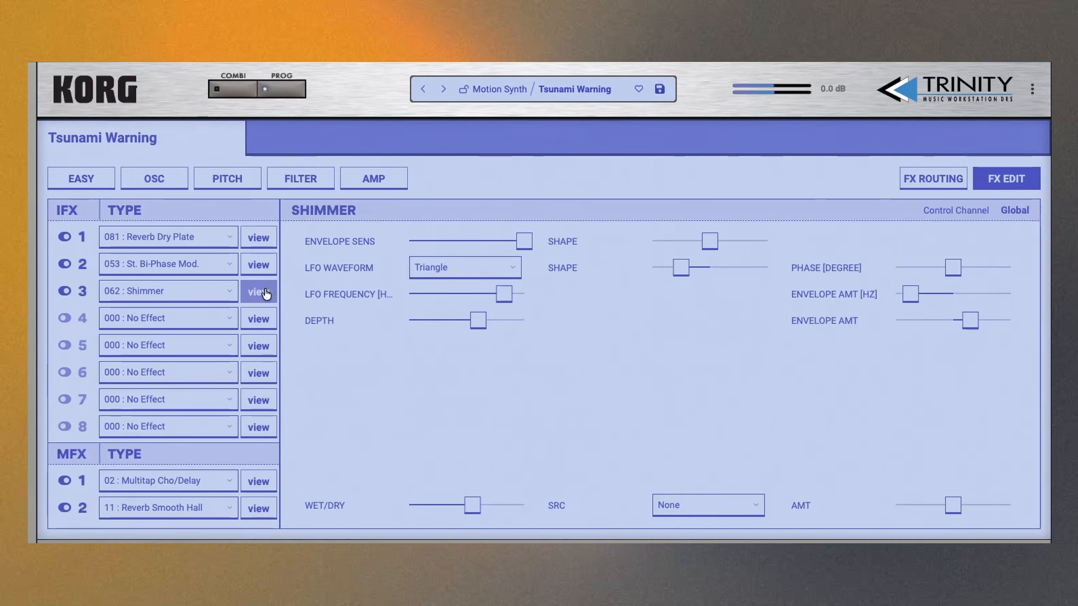
drag(476, 513, 437, 514)
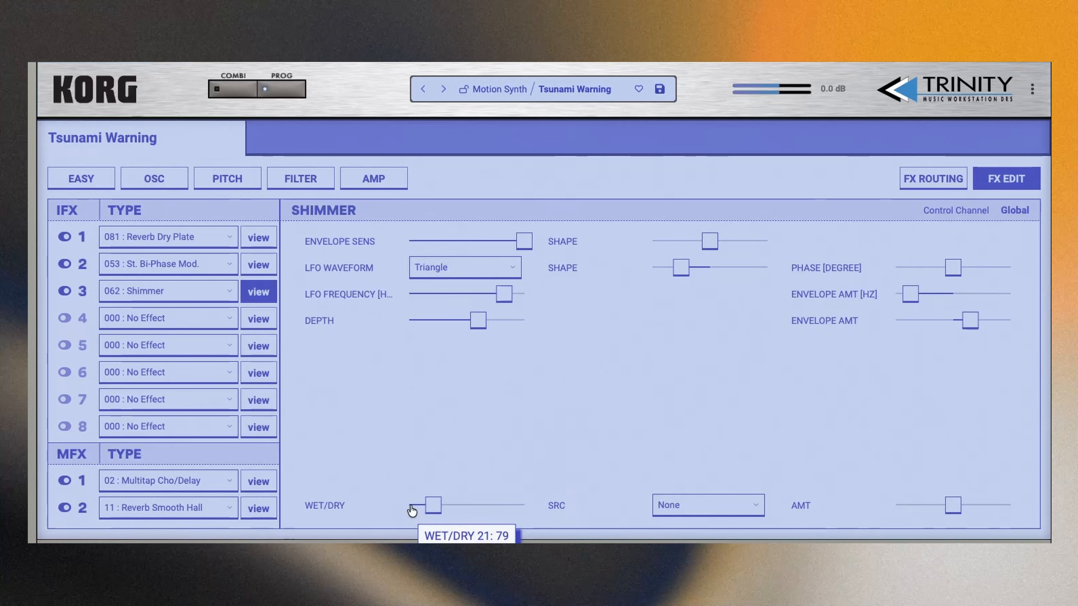
click(259, 264)
drag(471, 267, 393, 278)
click(656, 246)
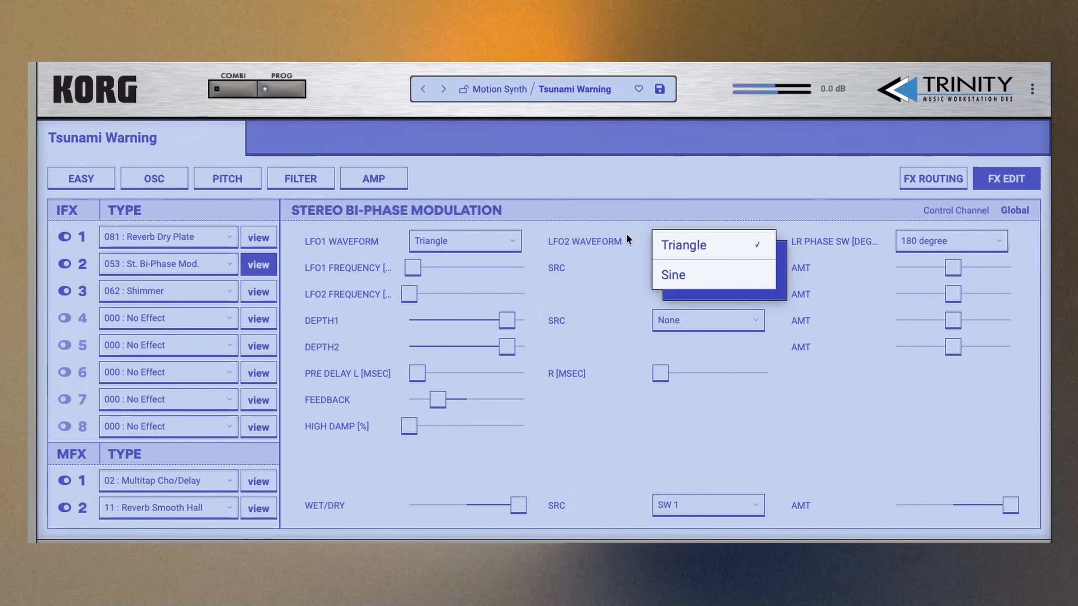
click(630, 238)
click(690, 276)
click(635, 268)
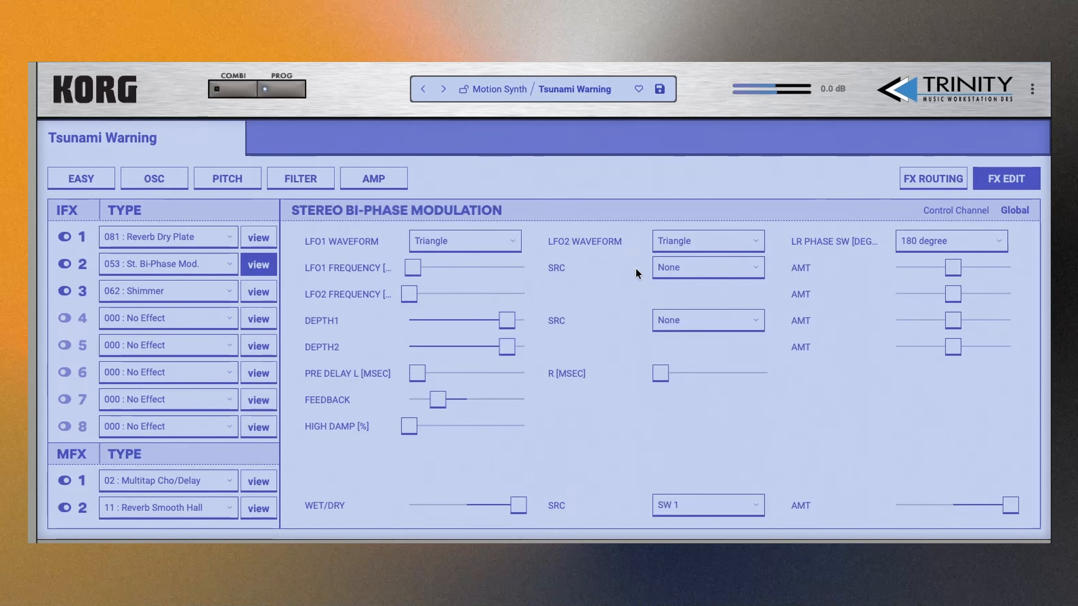
click(661, 267)
click(580, 265)
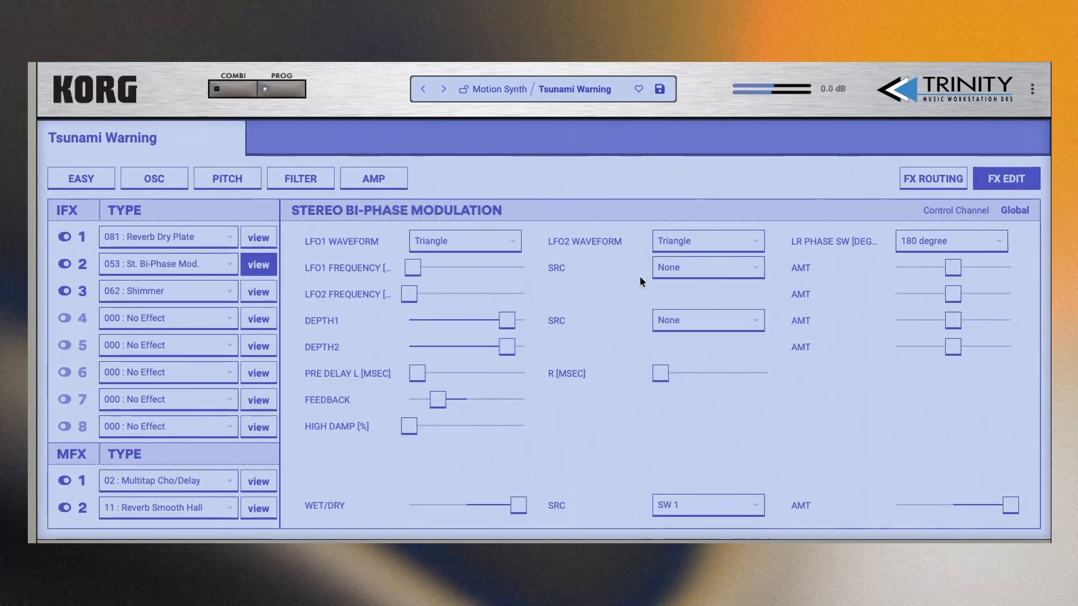
- Set the LFO1 frequency near its minimum and assign After Touch as its modulation source with a moderate positive amount
mouse_move(483, 278)
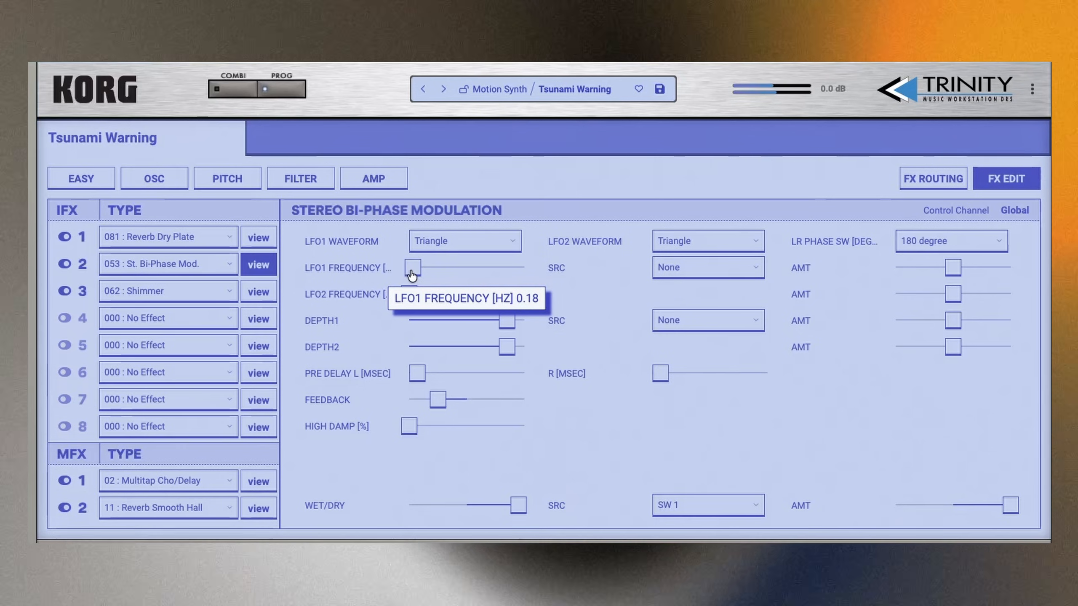
drag(485, 279, 427, 280)
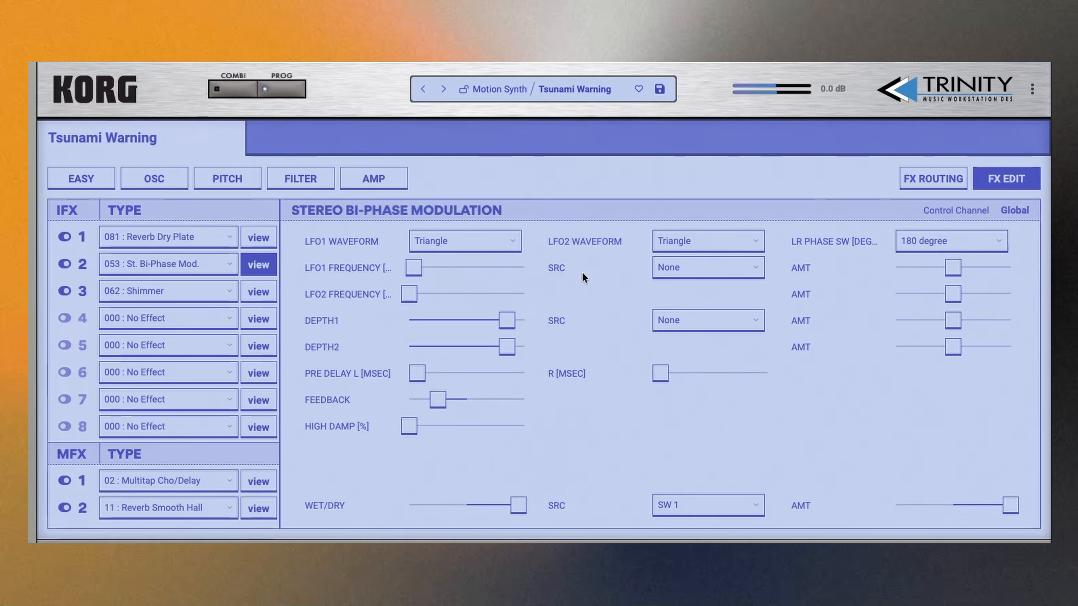
click(704, 267)
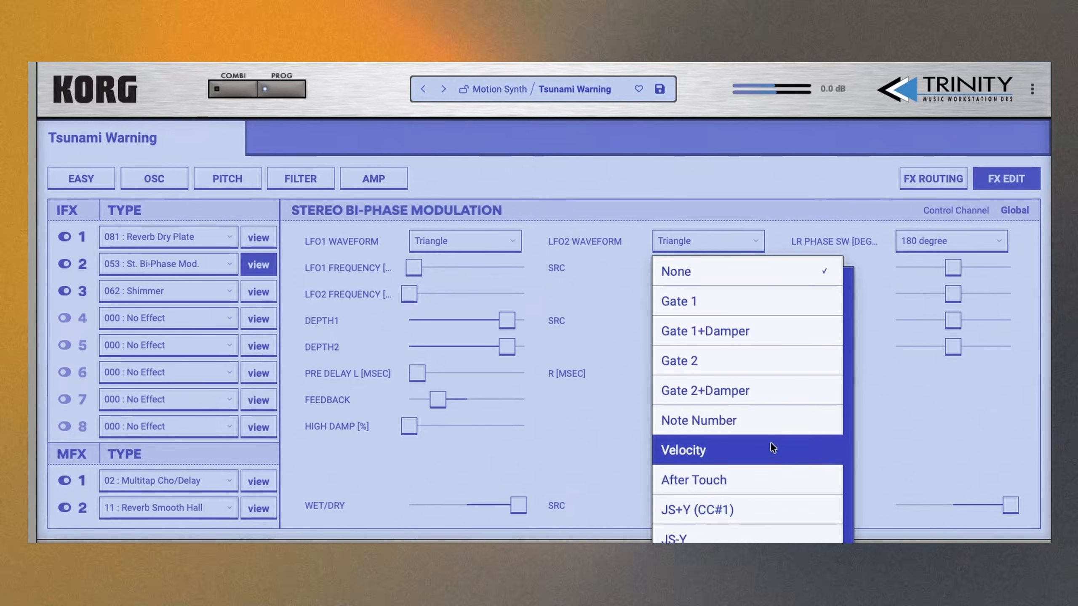
click(749, 475)
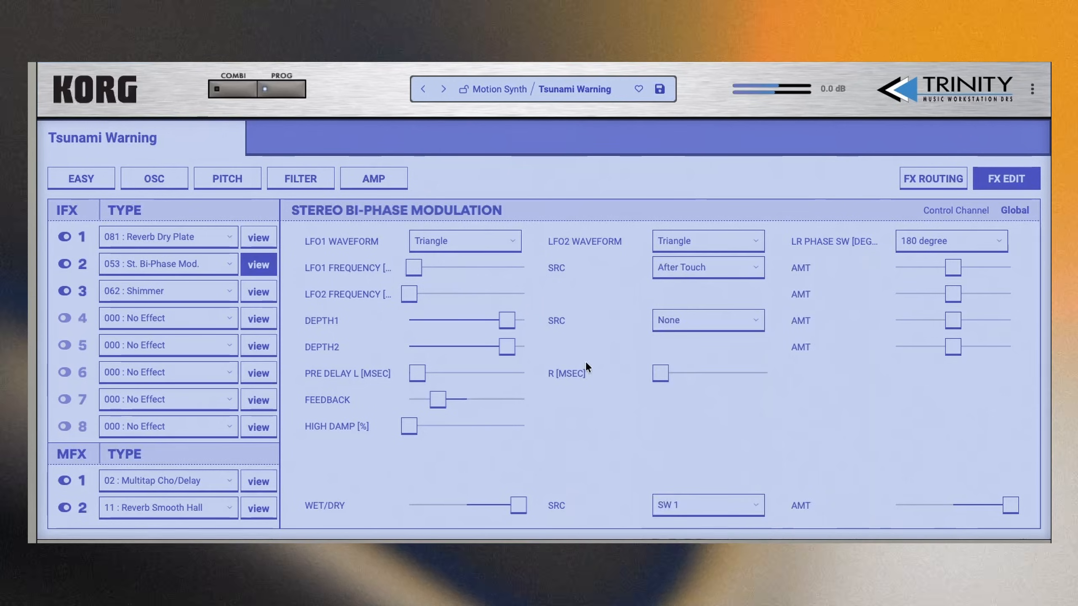
drag(964, 275, 1034, 270)
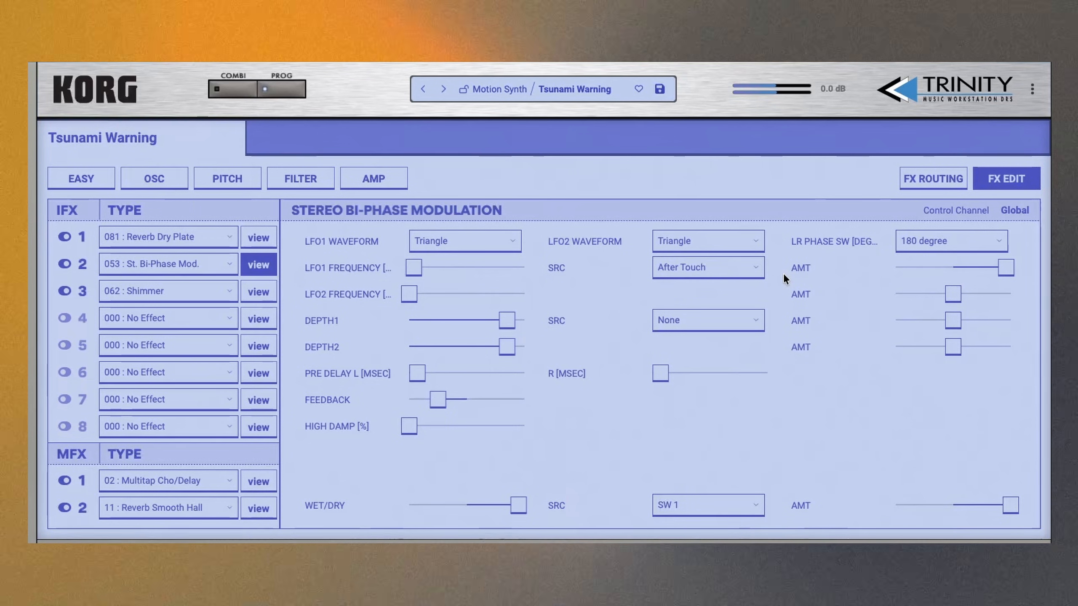
drag(1005, 268, 968, 271)
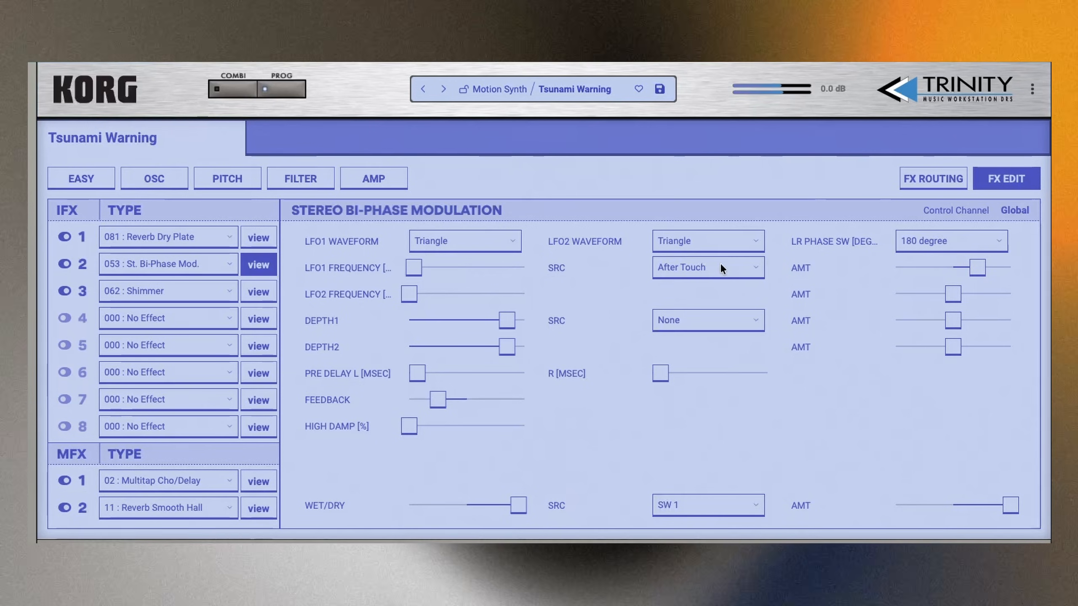
- Review the modulation sources available for the bi-phase modulation's LFO1 frequency and check the Shimmer insert's settings
click(720, 268)
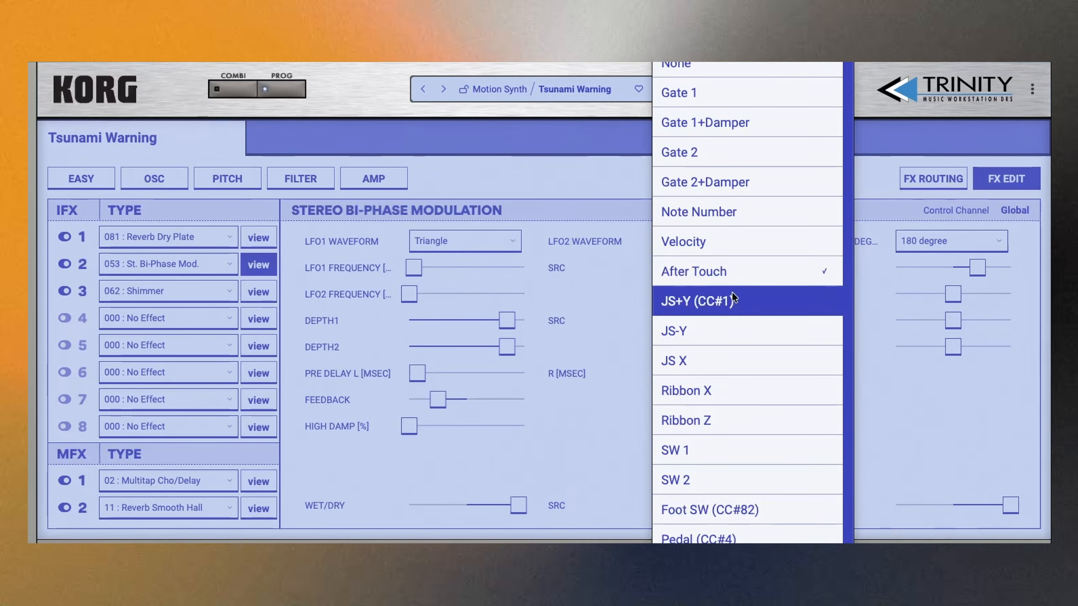
click(593, 276)
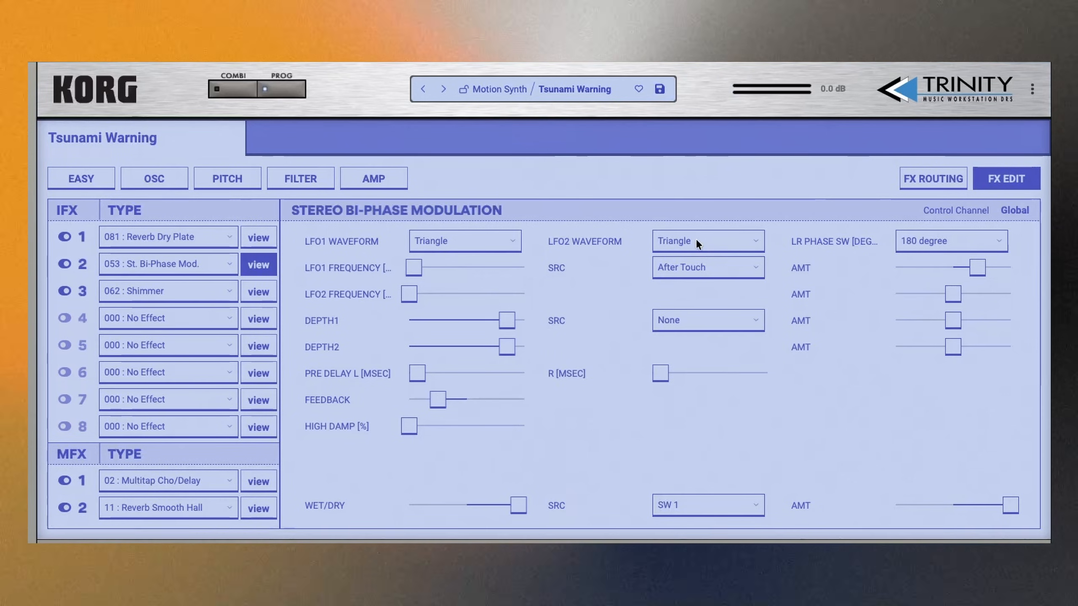
mouse_move(414, 269)
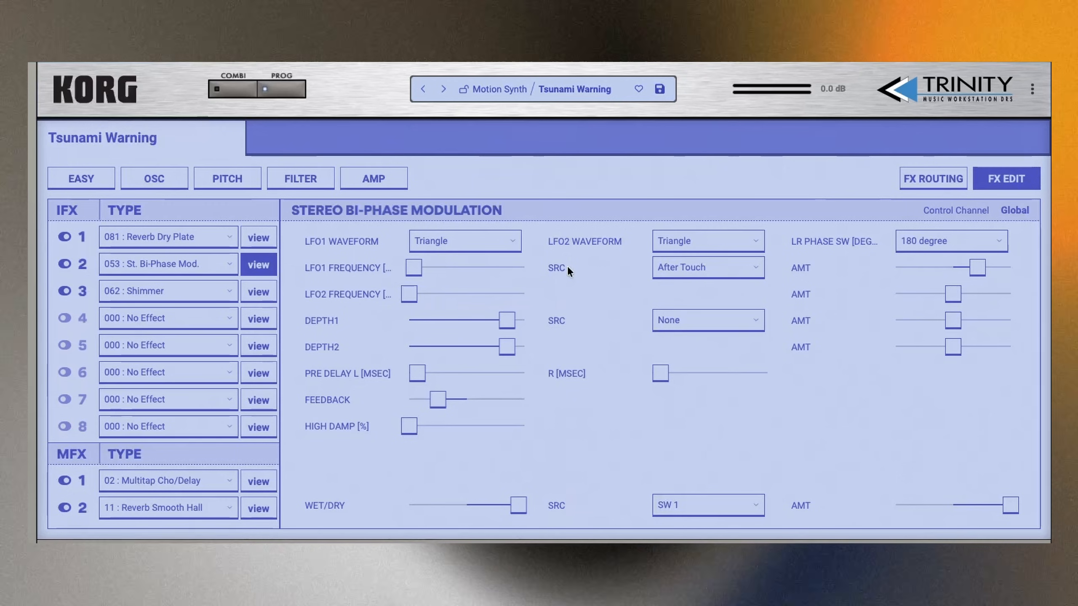
click(679, 268)
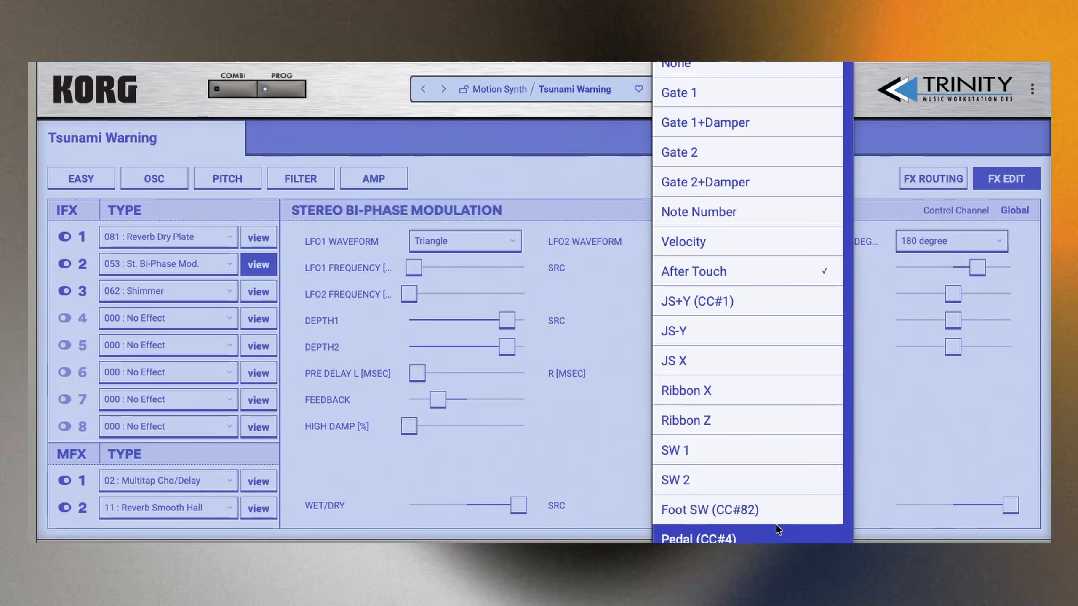
click(923, 431)
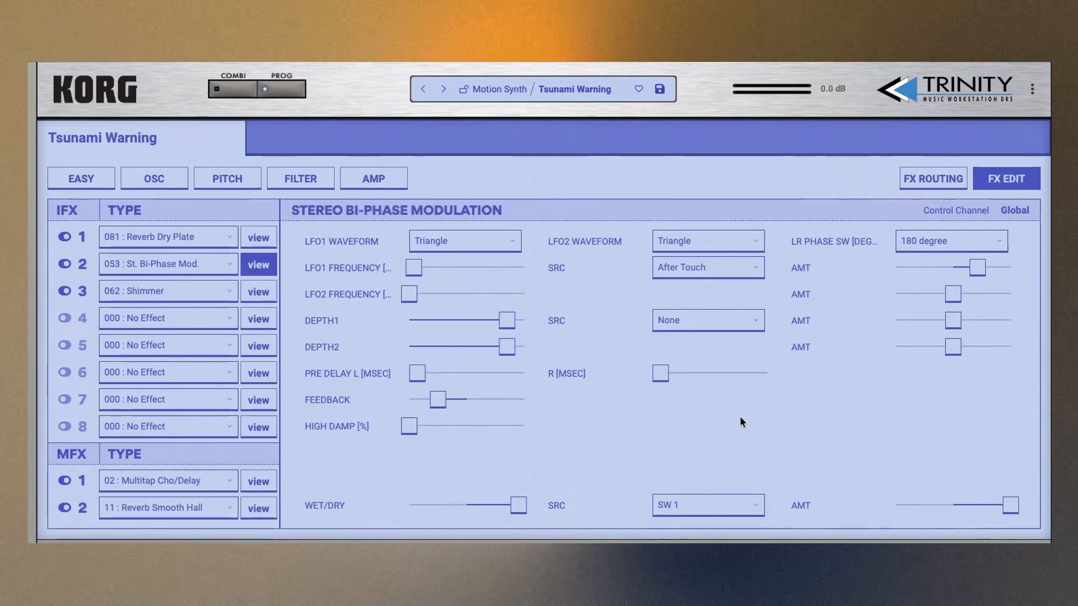
click(263, 298)
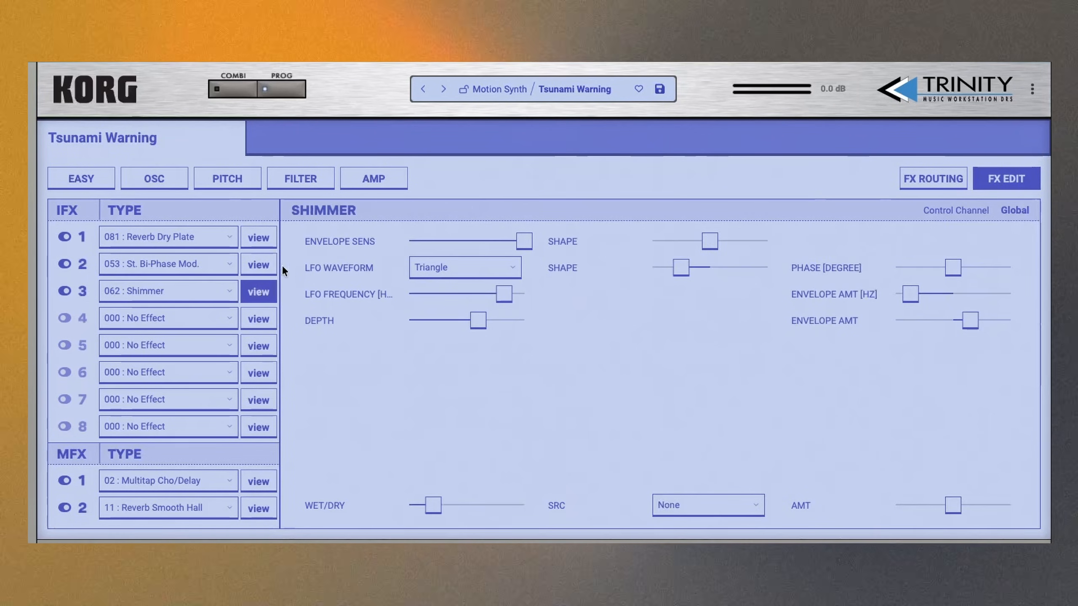
click(258, 264)
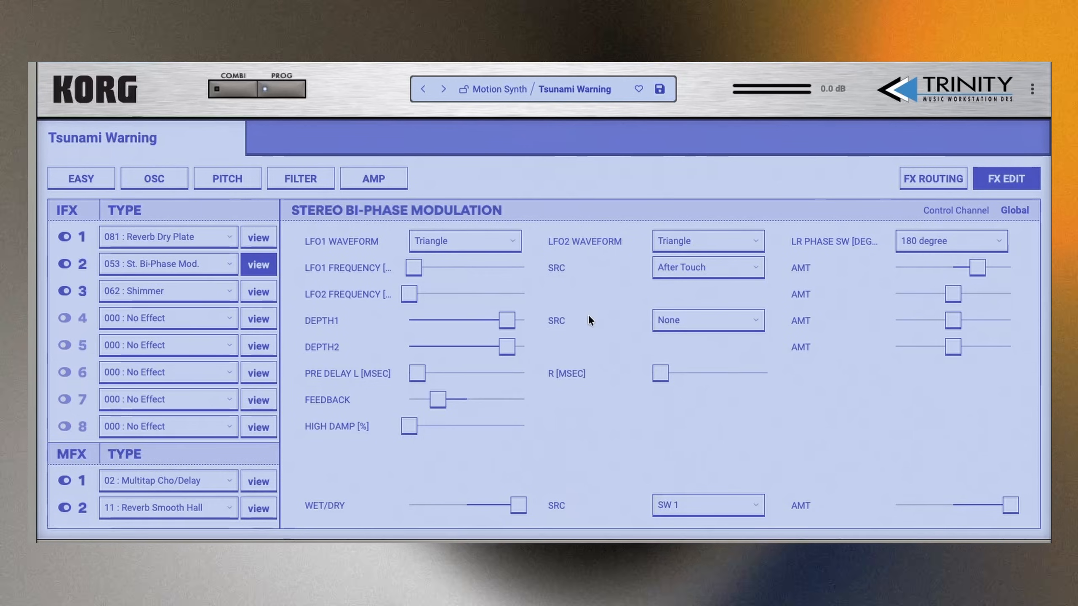
- Raise the bi-phase modulation's Depth1 to maximum, give it a moderate positive modulation amount, and check the available sources
mouse_move(522, 319)
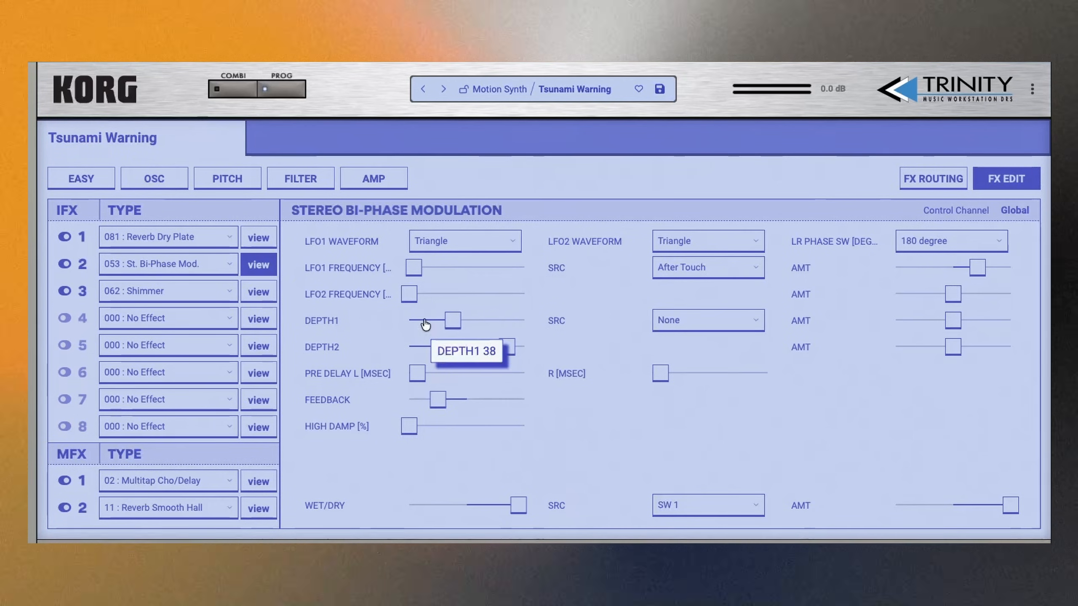
drag(513, 327, 524, 323)
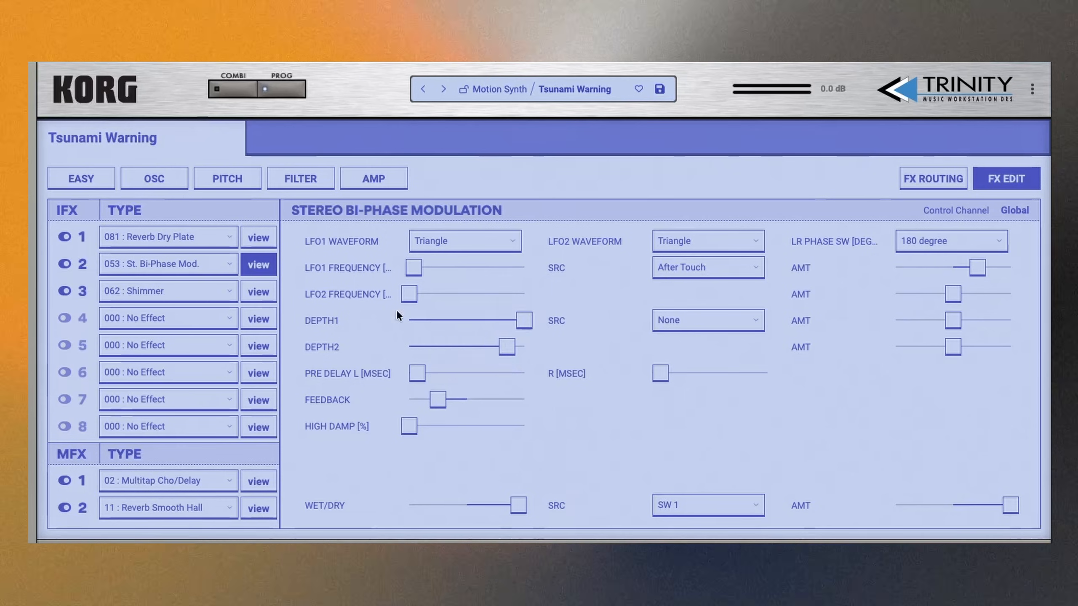
click(687, 316)
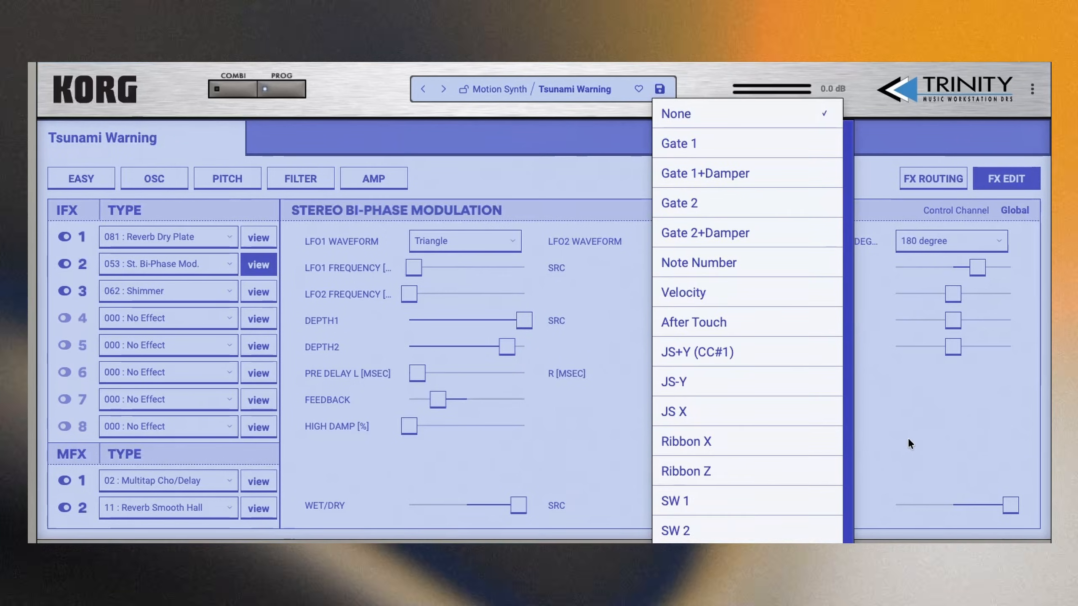
click(881, 332)
drag(953, 321, 1002, 327)
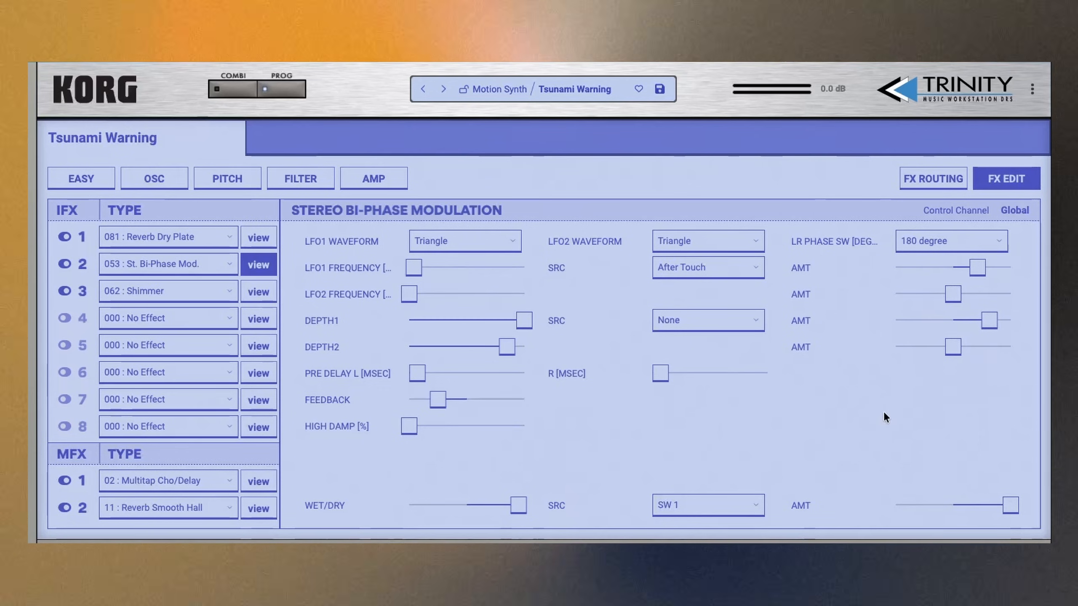
click(673, 506)
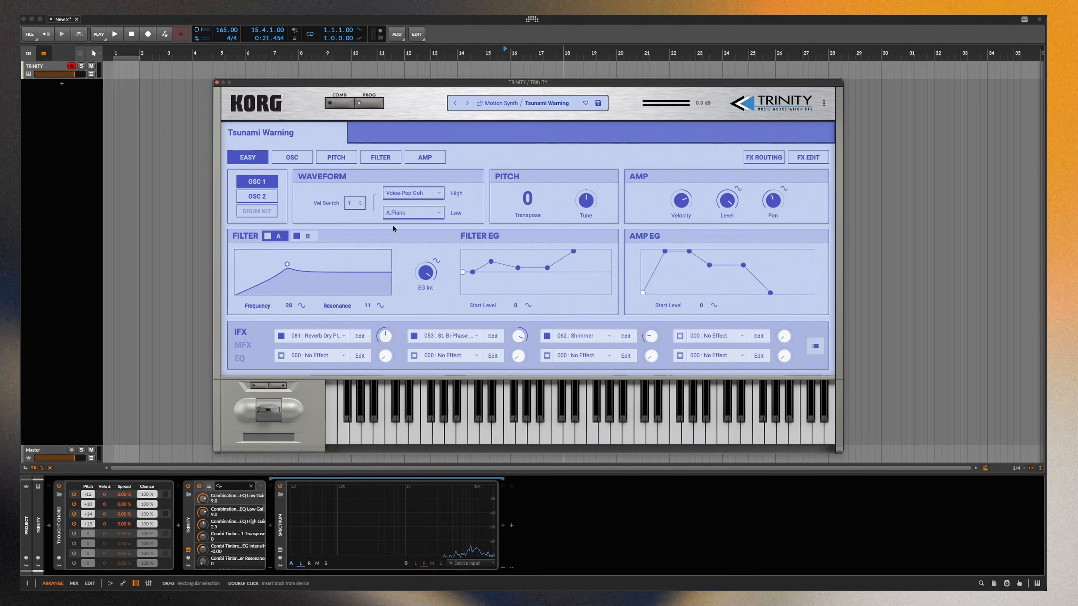
- Glance at oscillator 2 on the Easy page and replace the first insert effect with 086 : Vocoder
click(256, 196)
click(257, 182)
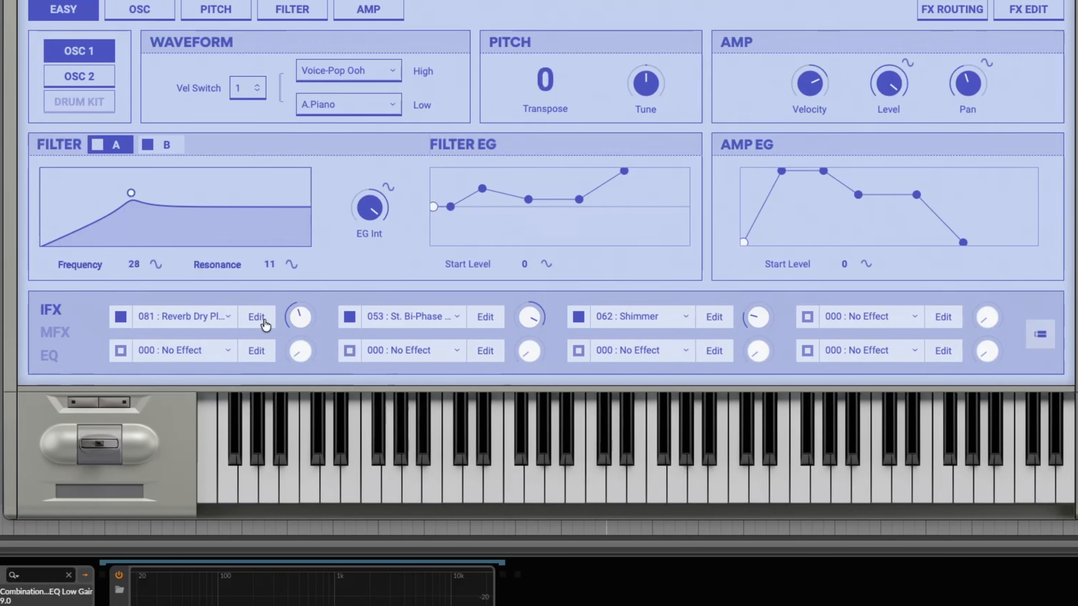
click(218, 321)
mouse_move(279, 448)
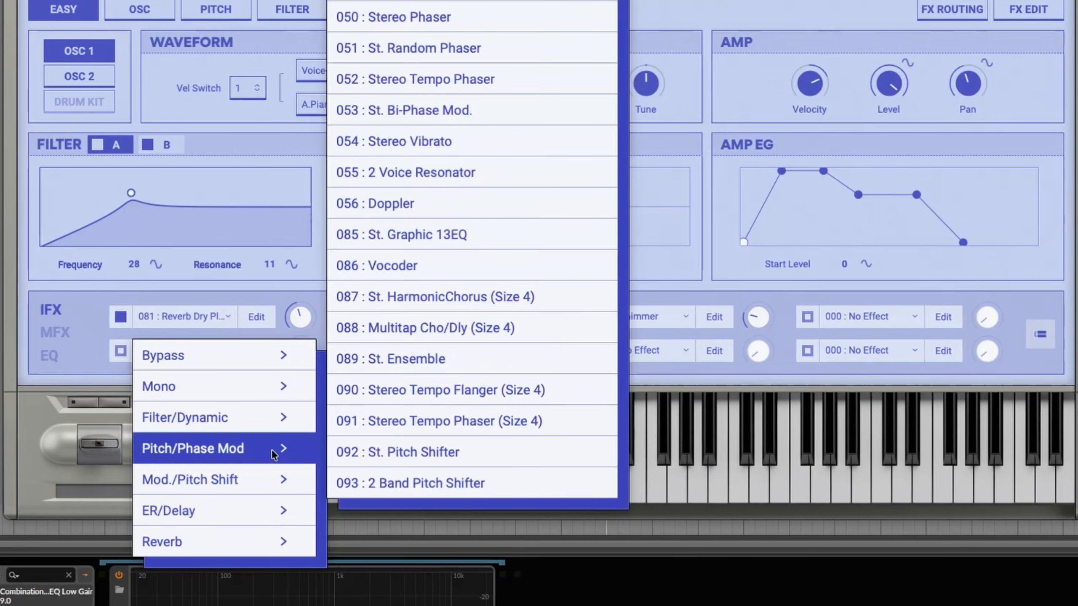
click(439, 264)
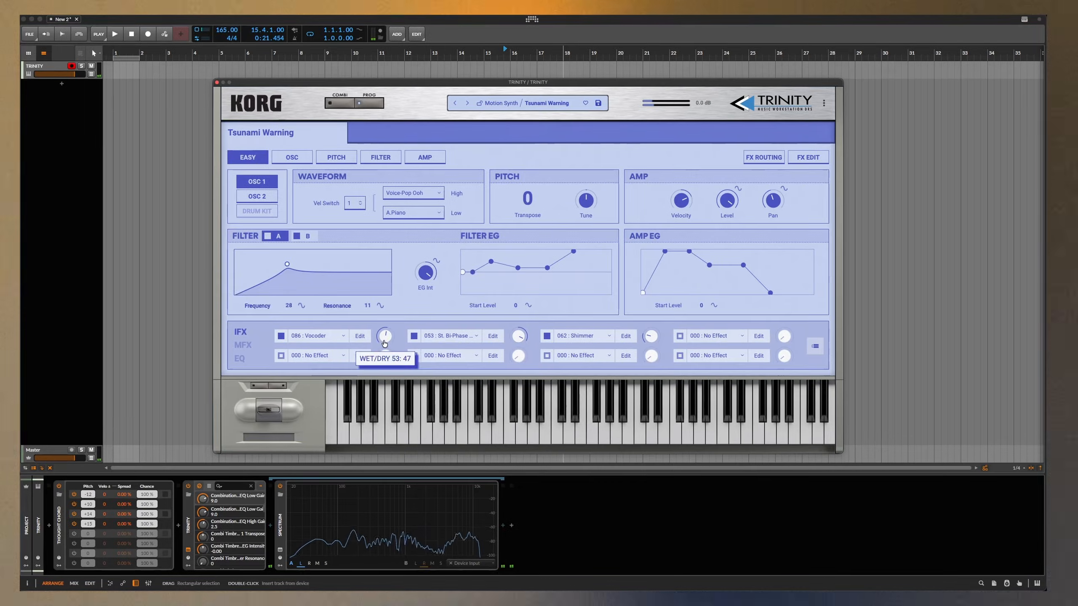
- Check the master effects and EQ sections of the Easy page and return to the insert effects
click(244, 345)
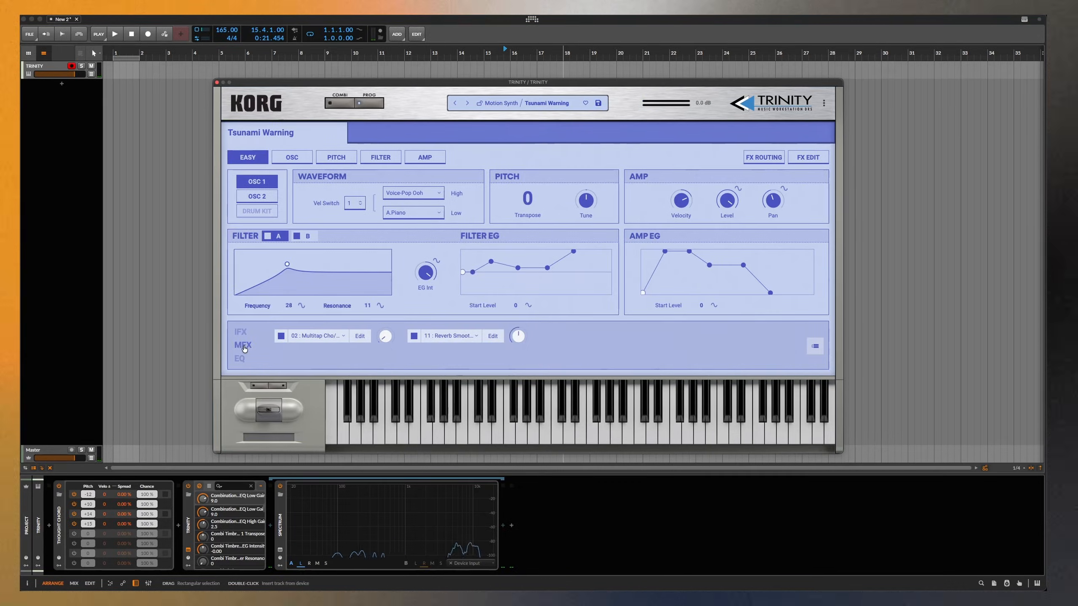
click(240, 358)
click(240, 331)
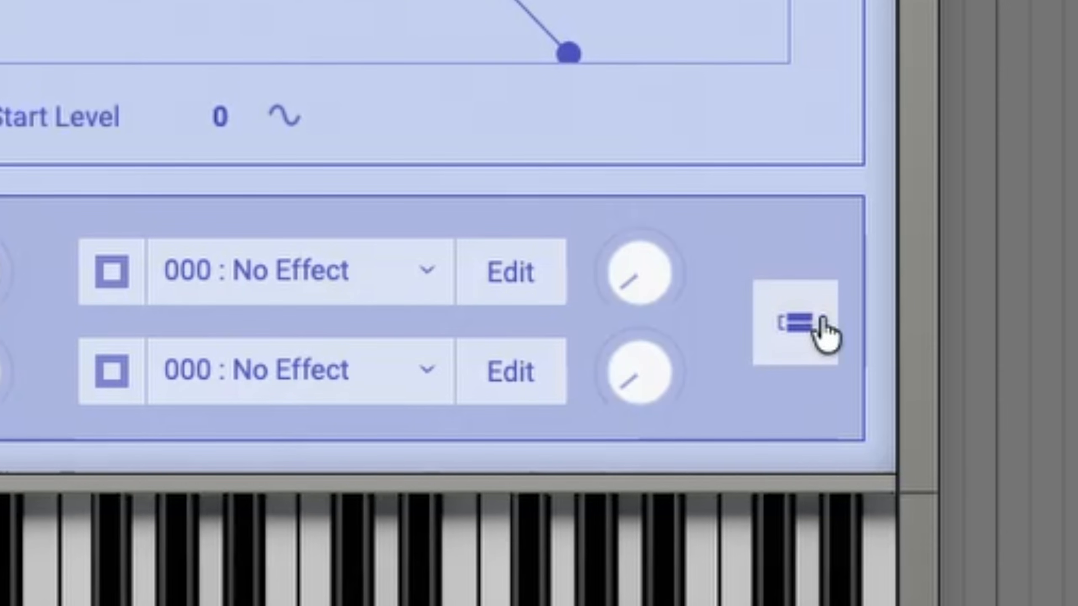
- Open the FX routing page and route the Shimmer insert's output into the following insert slot
click(815, 351)
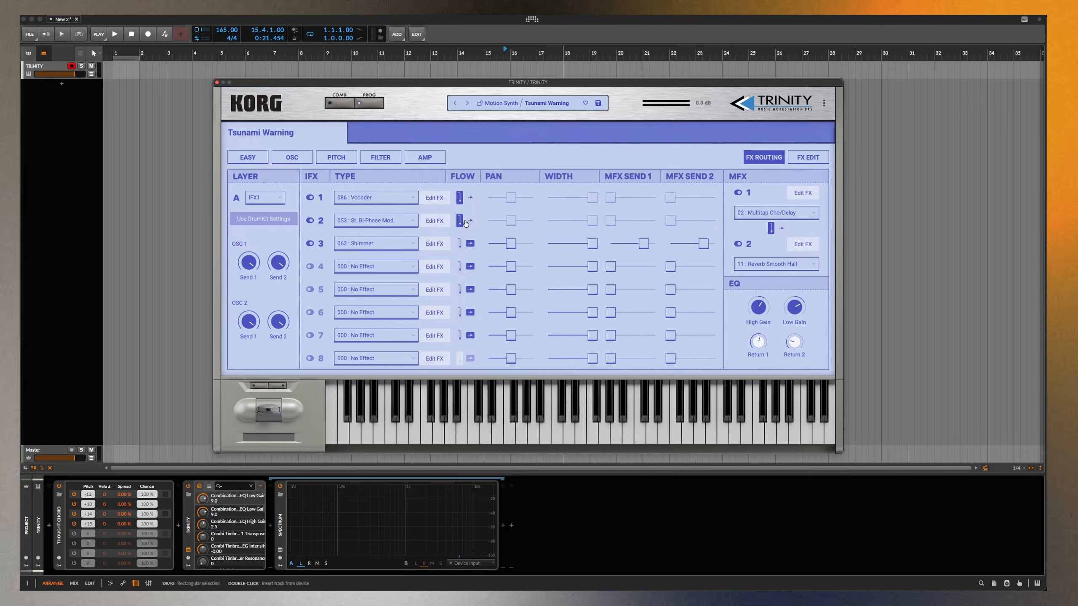
click(467, 223)
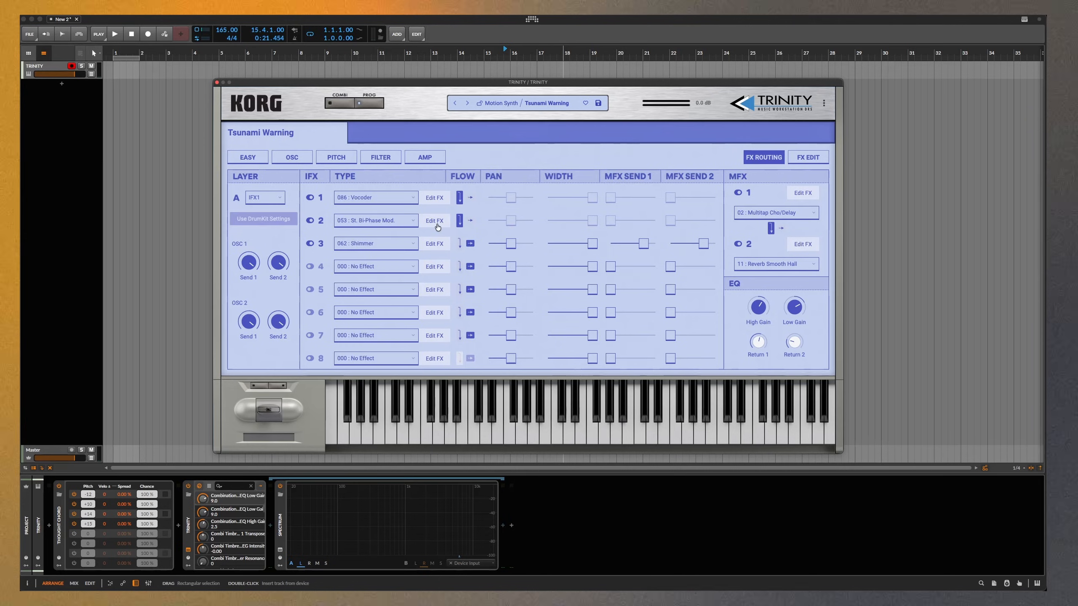
click(461, 243)
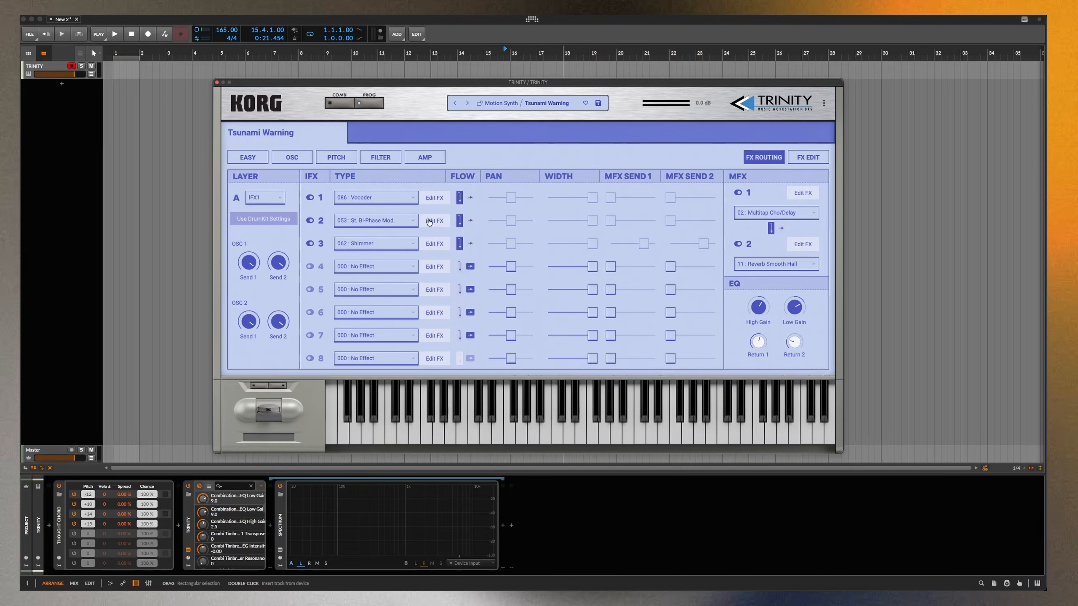
- Return to the Easy page and replace the Shimmer insert with the 082 : Piano Body effect
click(261, 161)
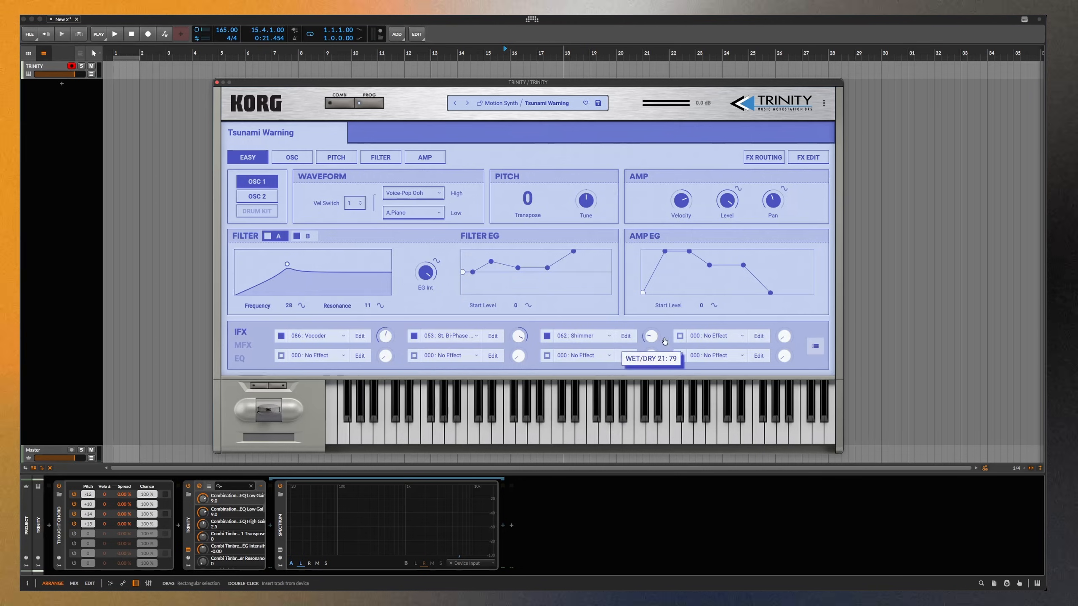
click(593, 337)
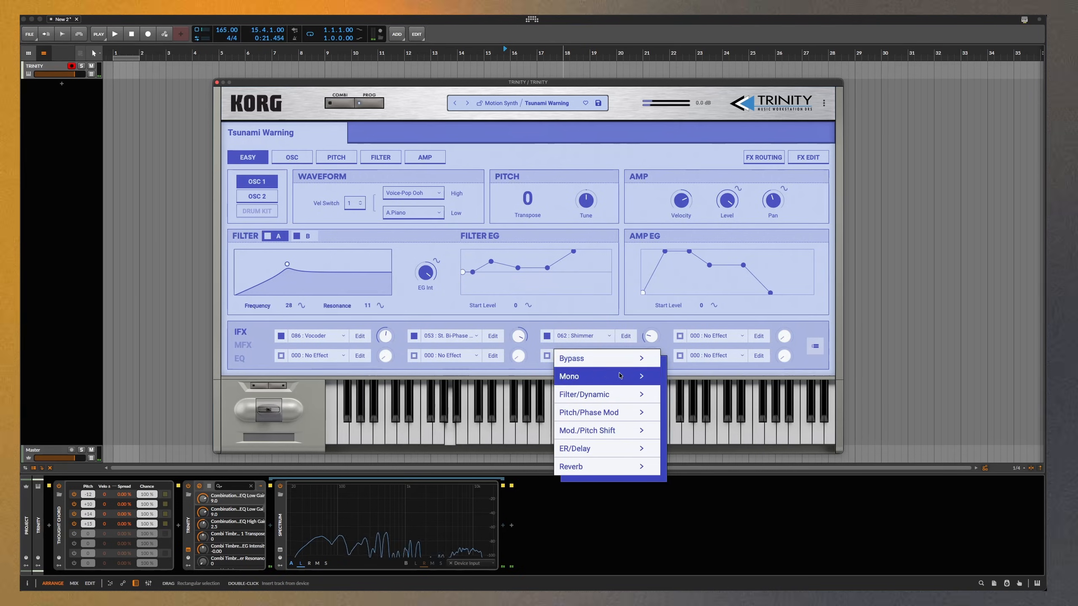
mouse_move(629, 399)
click(721, 358)
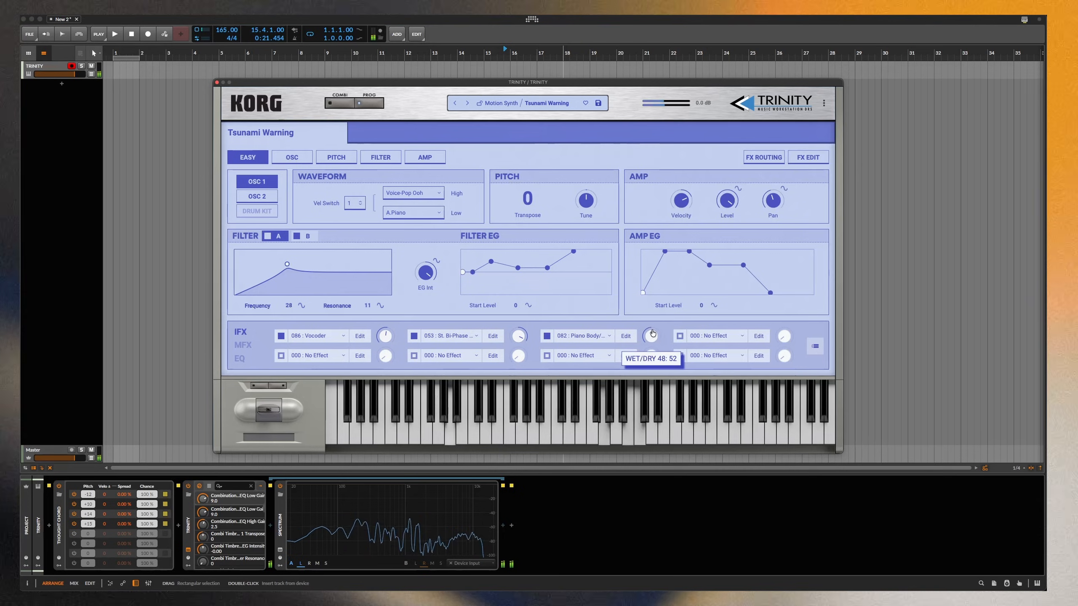
mouse_move(649, 338)
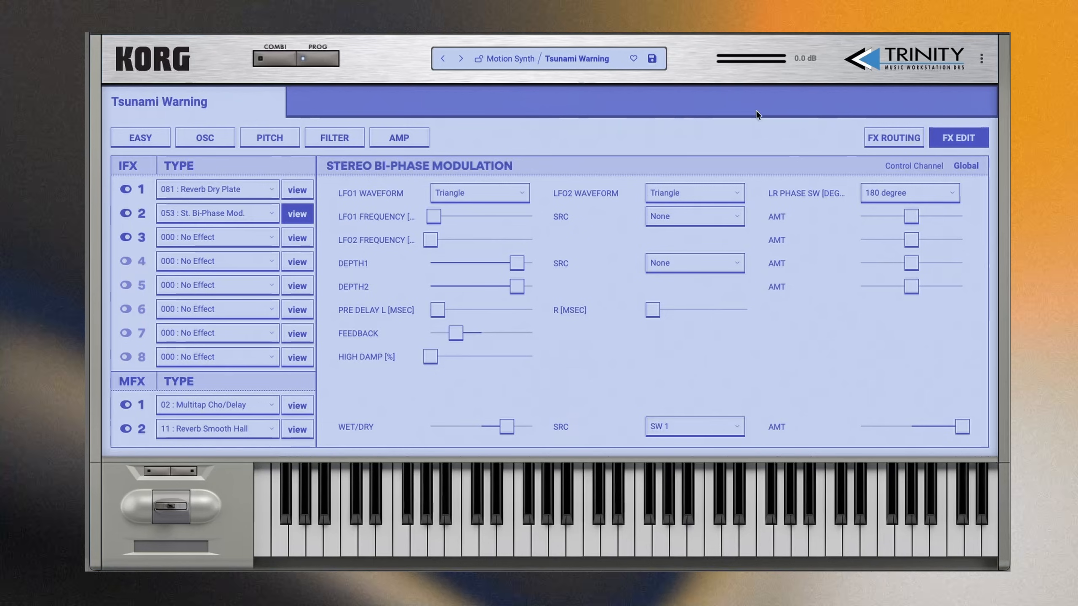
- On the FX routing page, switch off the third insert and route the second insert directly to the output
click(888, 140)
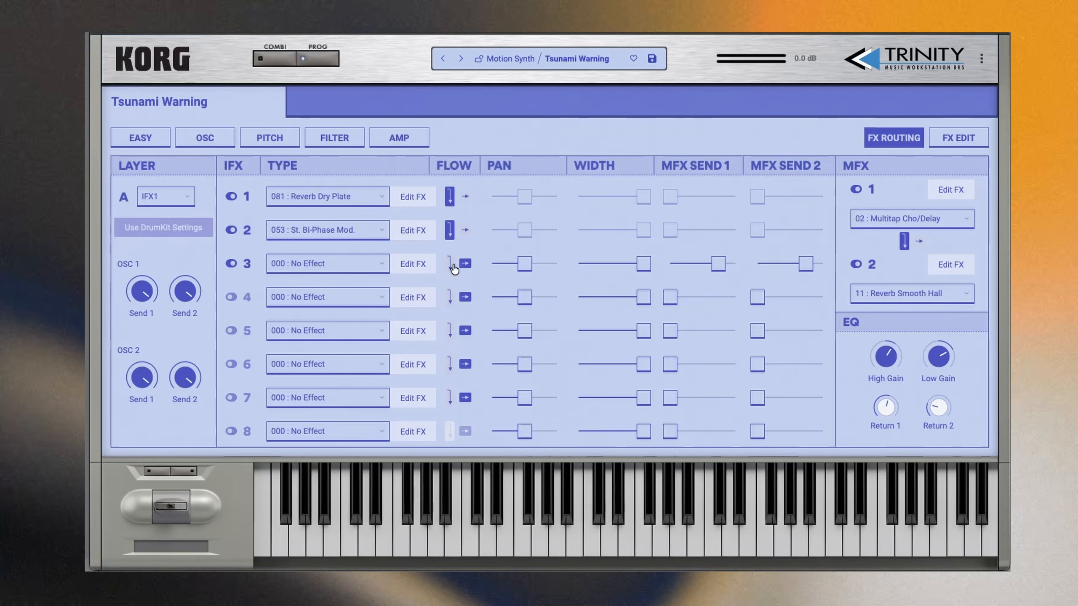
click(232, 264)
click(449, 230)
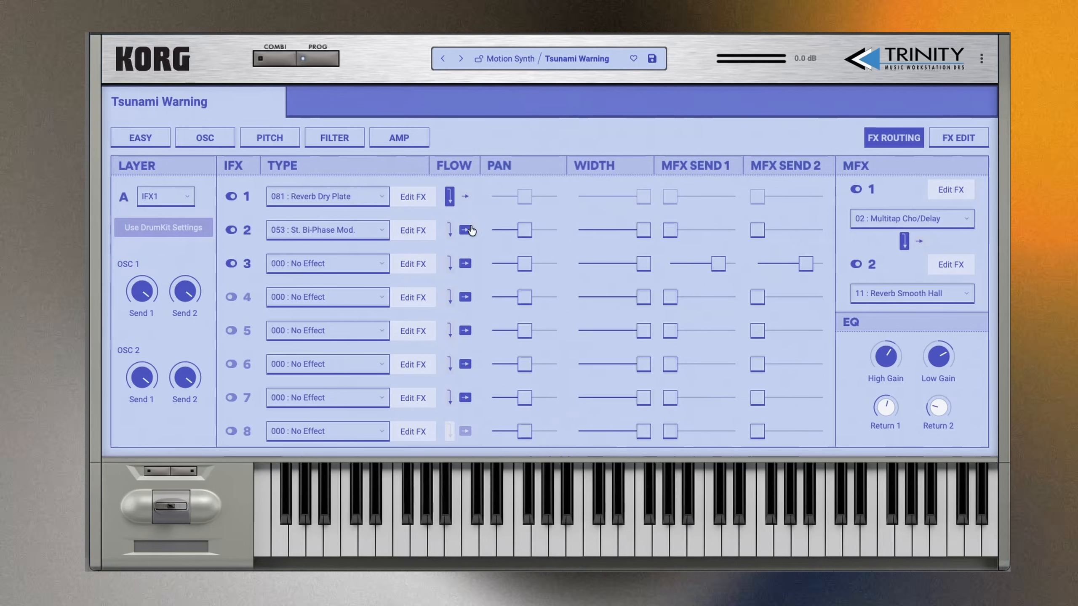
- Raise insert 2's MFX Send 1 to near maximum and MFX Send 2 just above the midpoint, and sweep and recentre its pan
drag(699, 230, 795, 230)
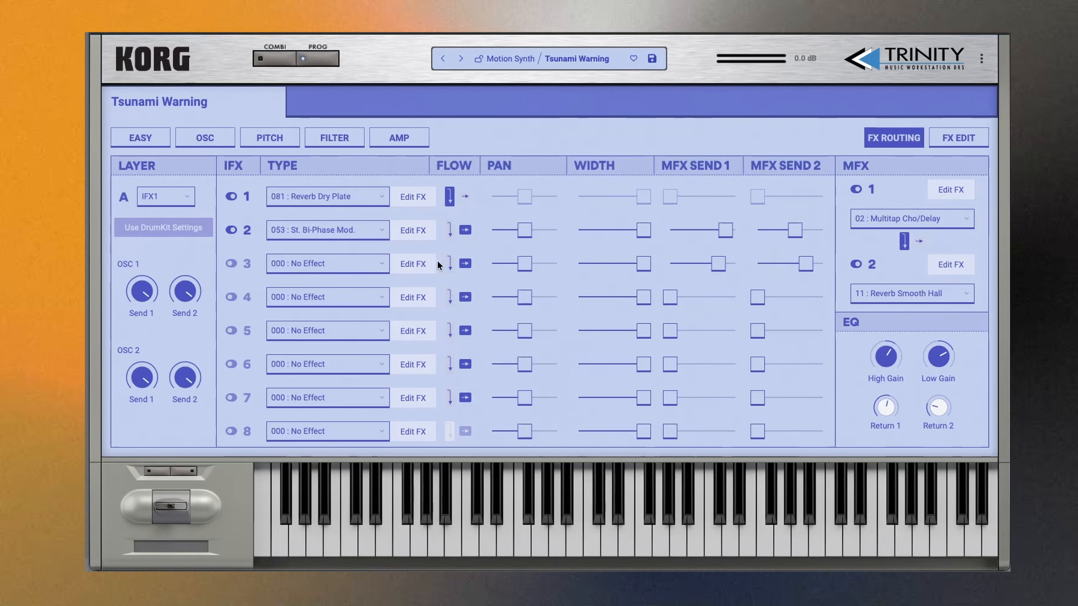
drag(519, 234, 580, 234)
double_click(525, 232)
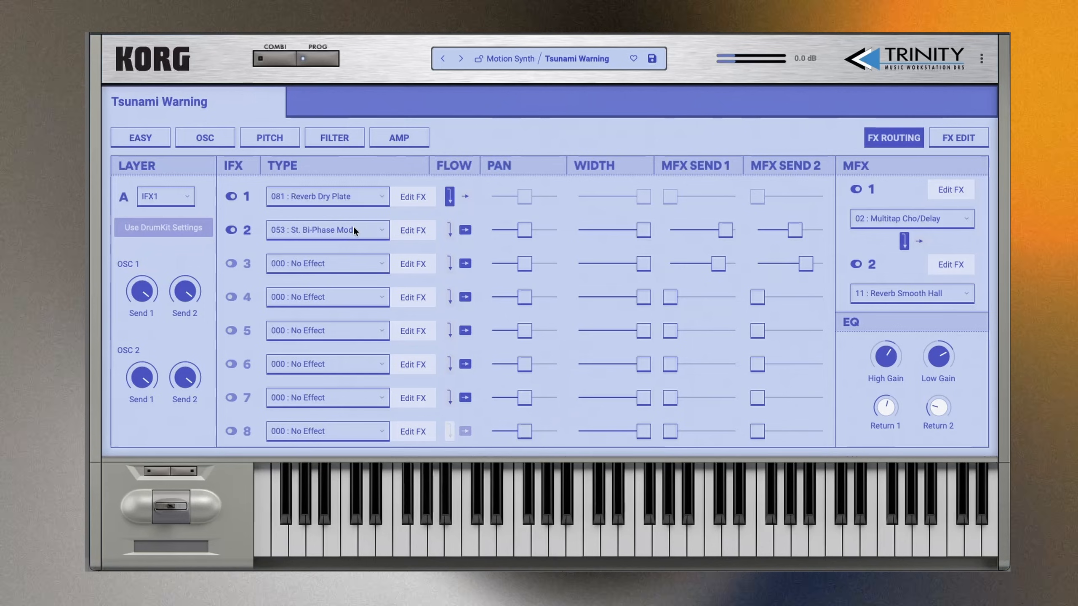
- Change the second insert effect to 051 : St. Random Phaser and set its wet/dry to fully wet
click(353, 227)
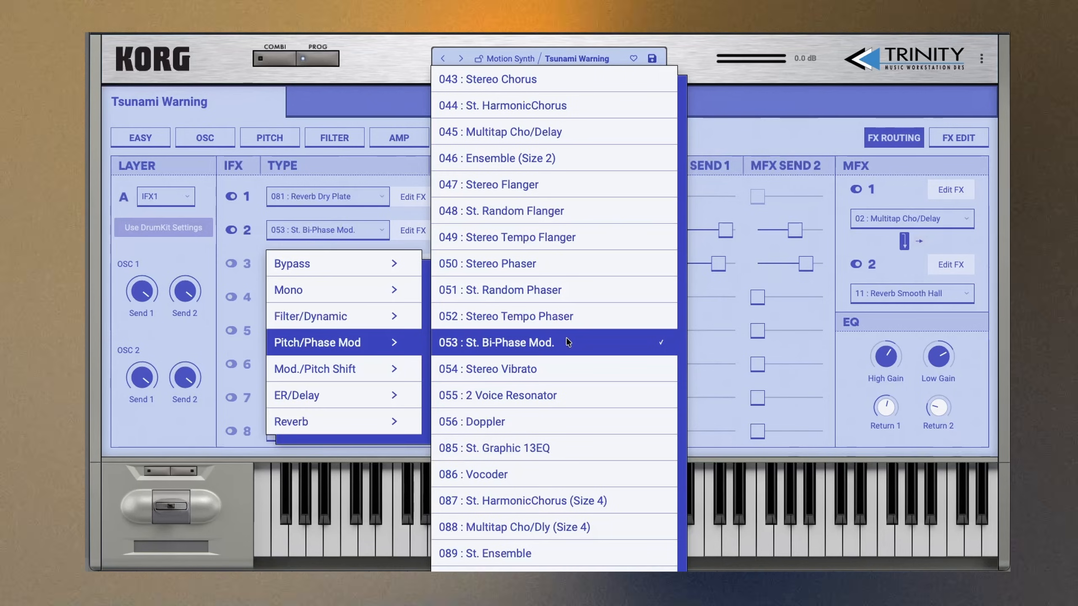
click(537, 291)
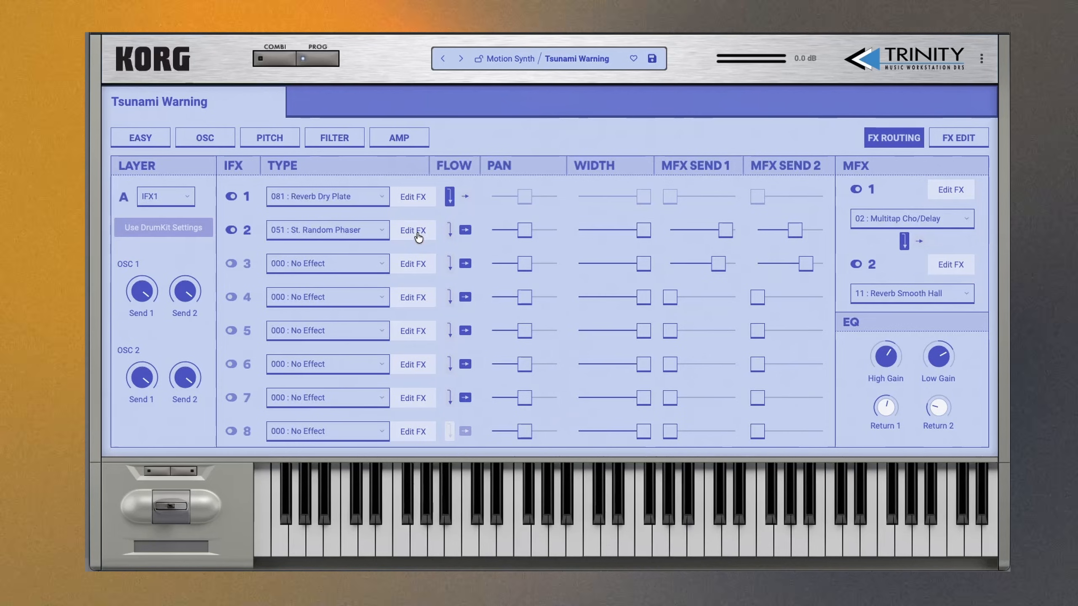
click(432, 231)
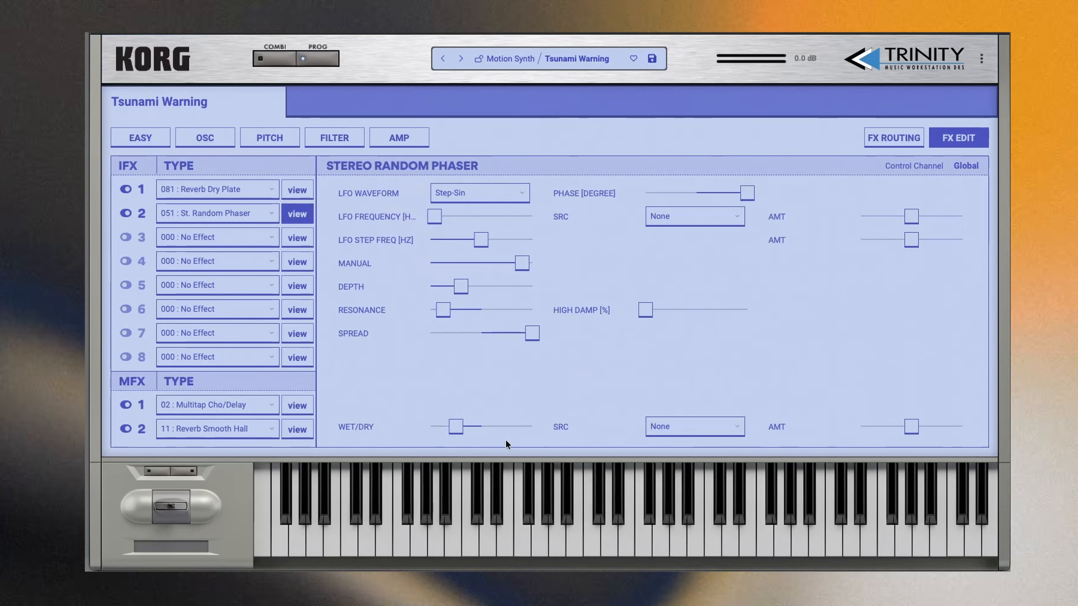
drag(455, 426, 601, 437)
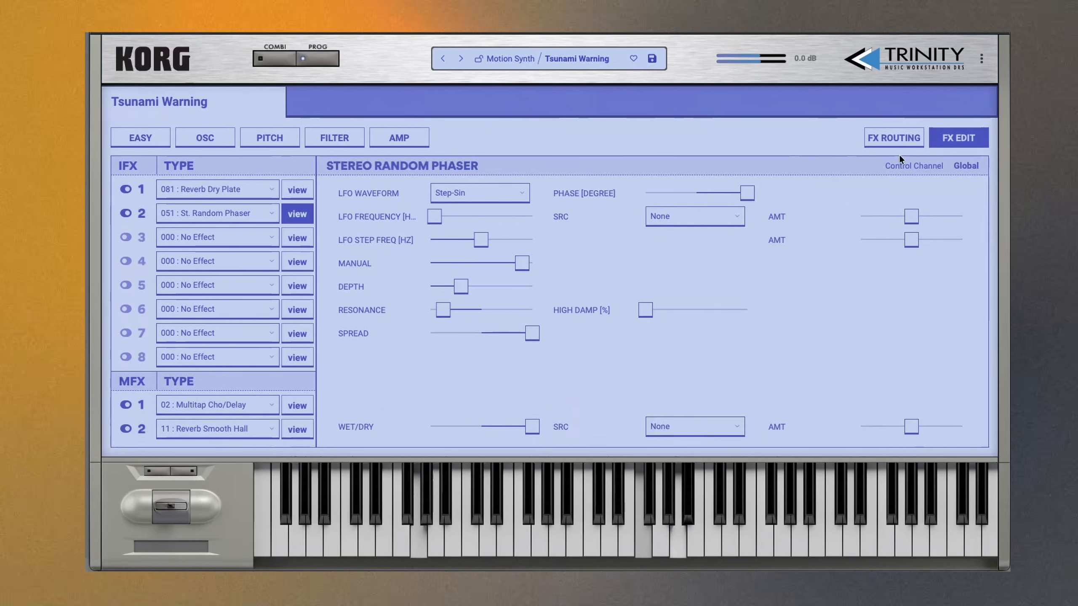
- Check insert 2's routing and raise the Stereo Random Phaser's LFO frequency to just under the midpoint
click(907, 140)
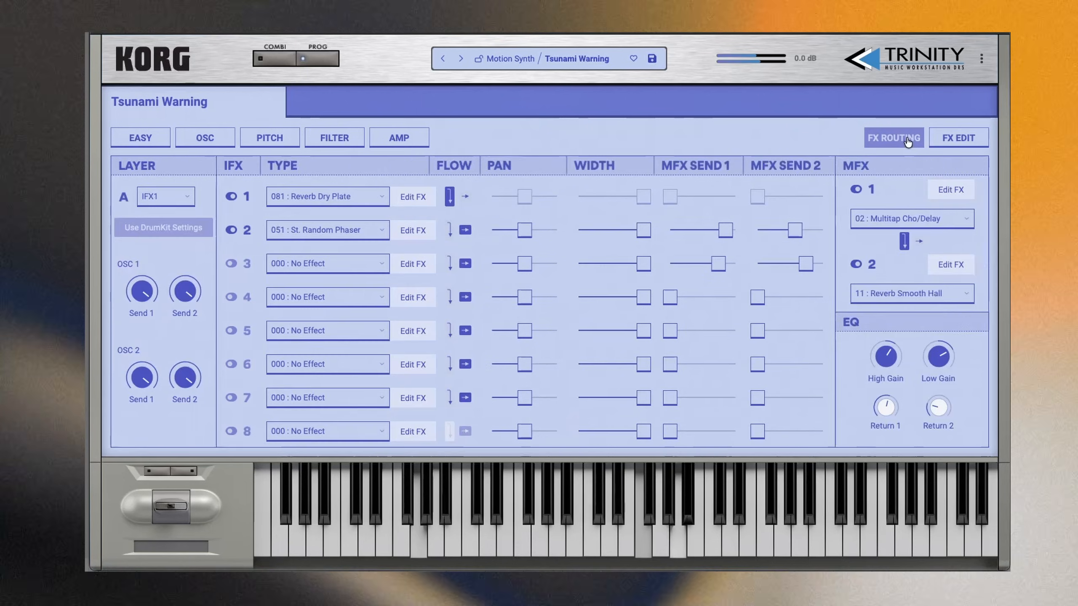
mouse_move(500, 236)
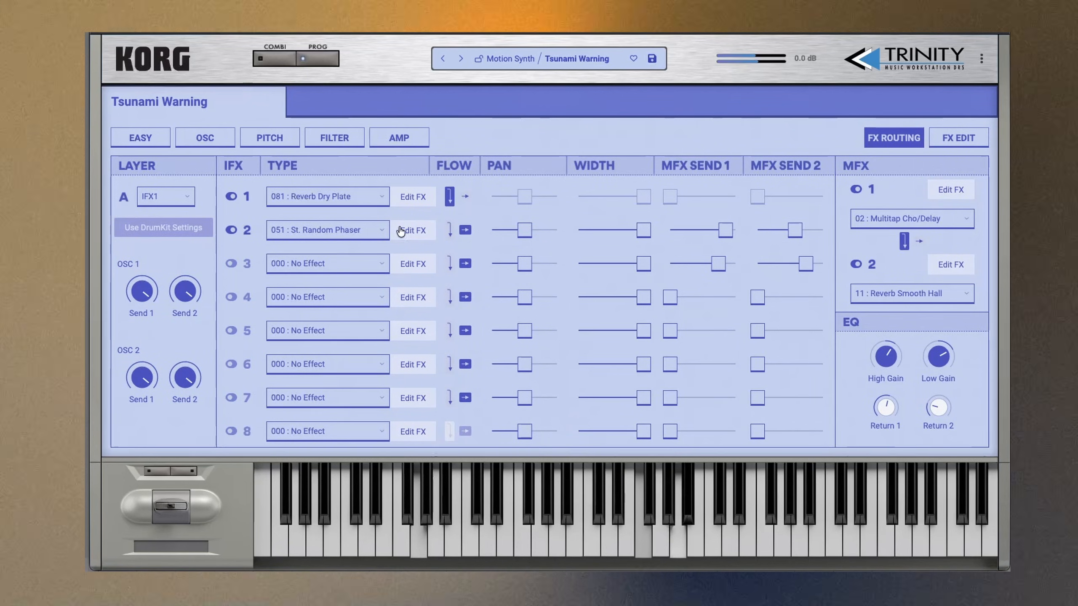
click(401, 232)
drag(434, 216, 451, 218)
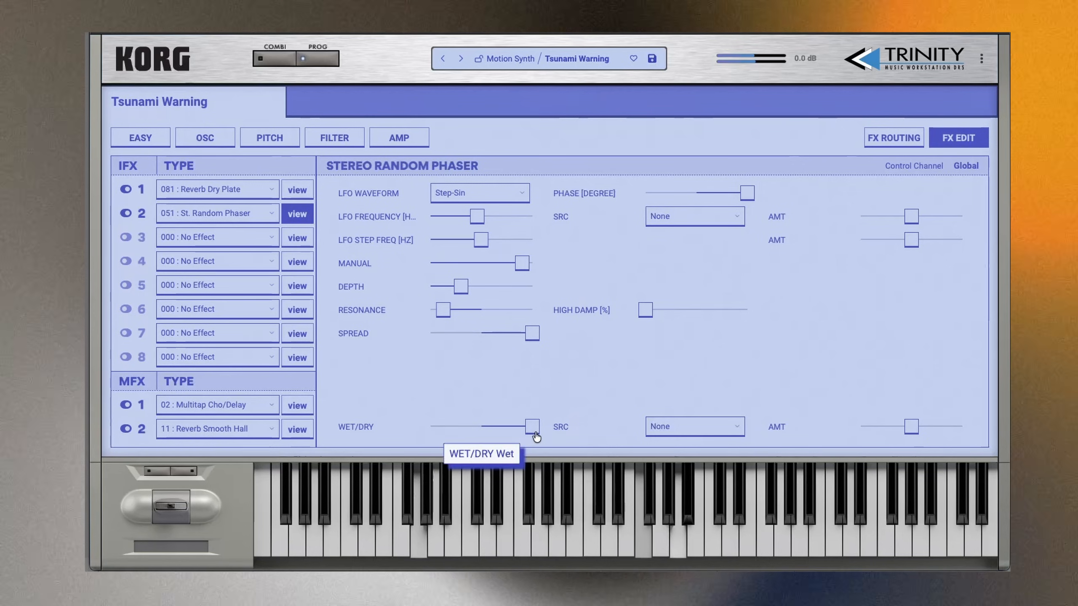
- Fine-tune the Stereo Random Phaser's resonance and depth, set LFO step frequency to about 4 Hz and wet/dry just below fully wet
drag(513, 433, 501, 433)
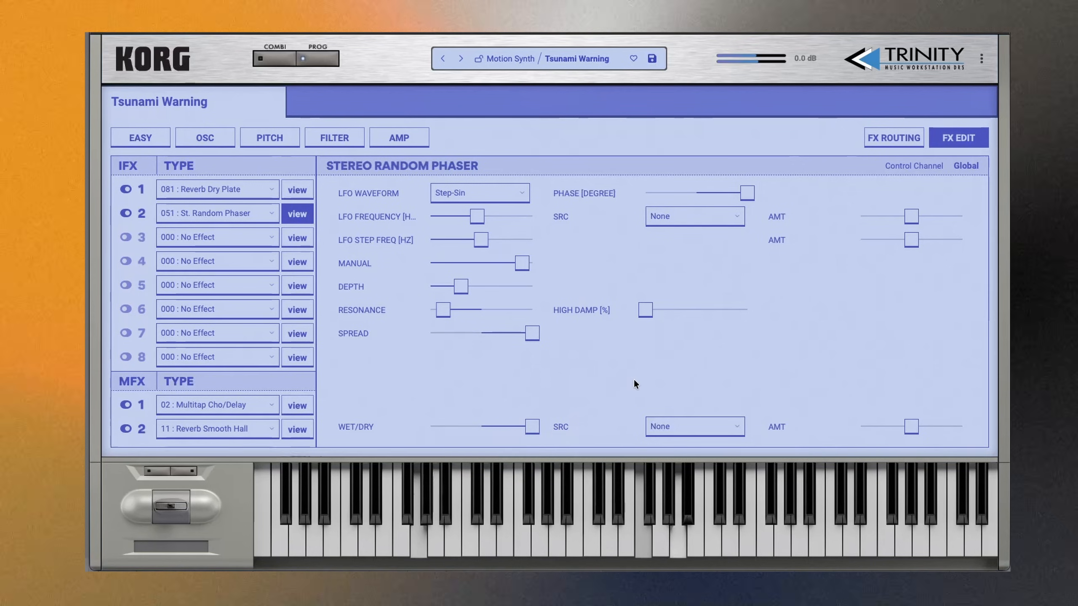
drag(442, 310, 547, 316)
drag(477, 292, 453, 313)
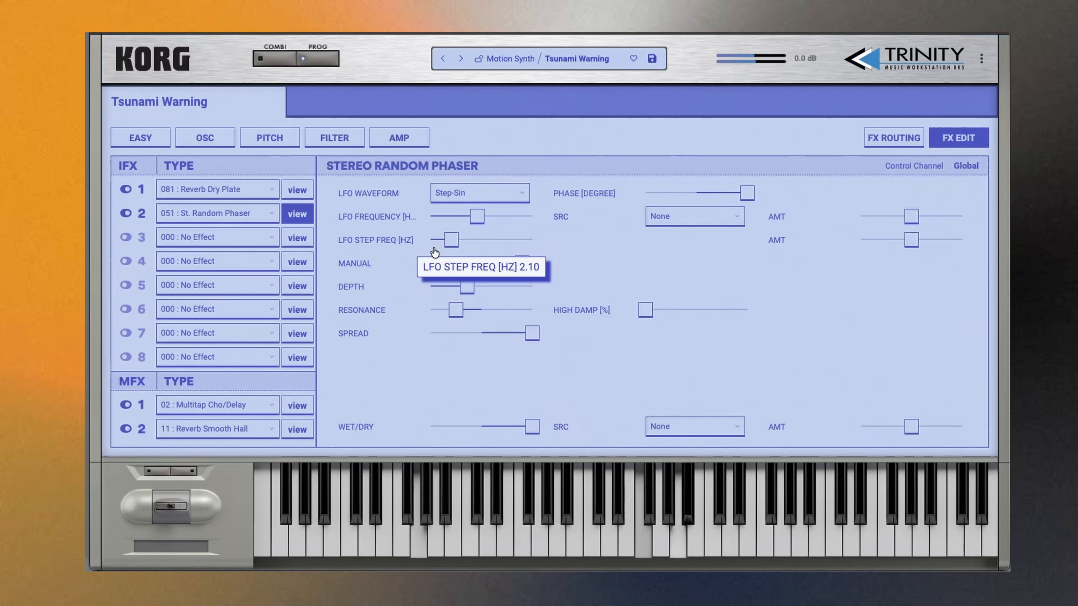
mouse_move(479, 250)
mouse_down()
mouse_move(497, 251)
mouse_move(472, 250)
mouse_up()
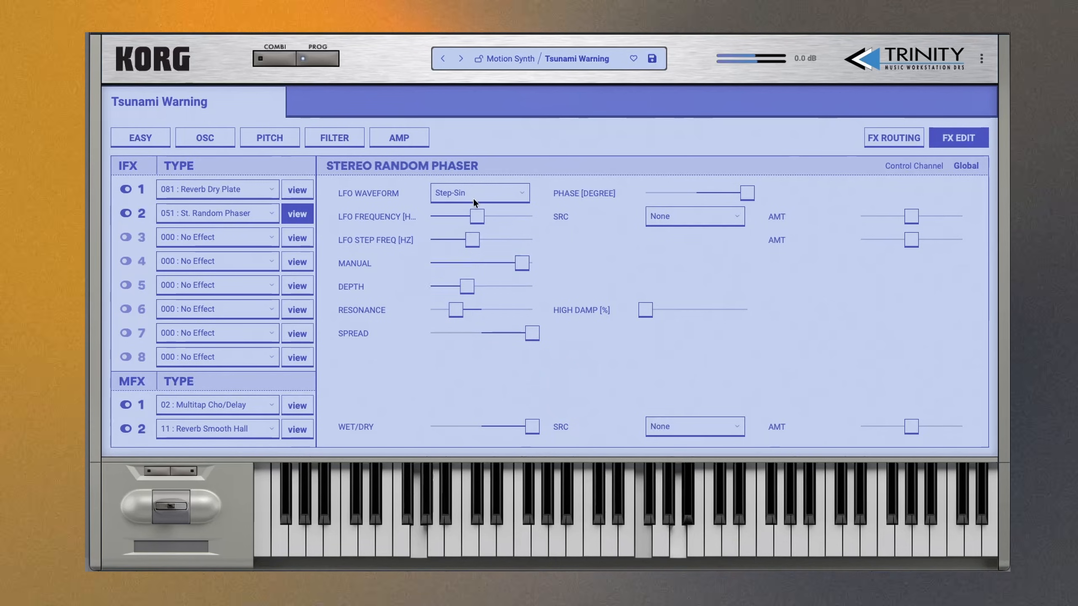
mouse_move(527, 429)
mouse_down()
mouse_move(501, 426)
mouse_move(525, 427)
mouse_up()
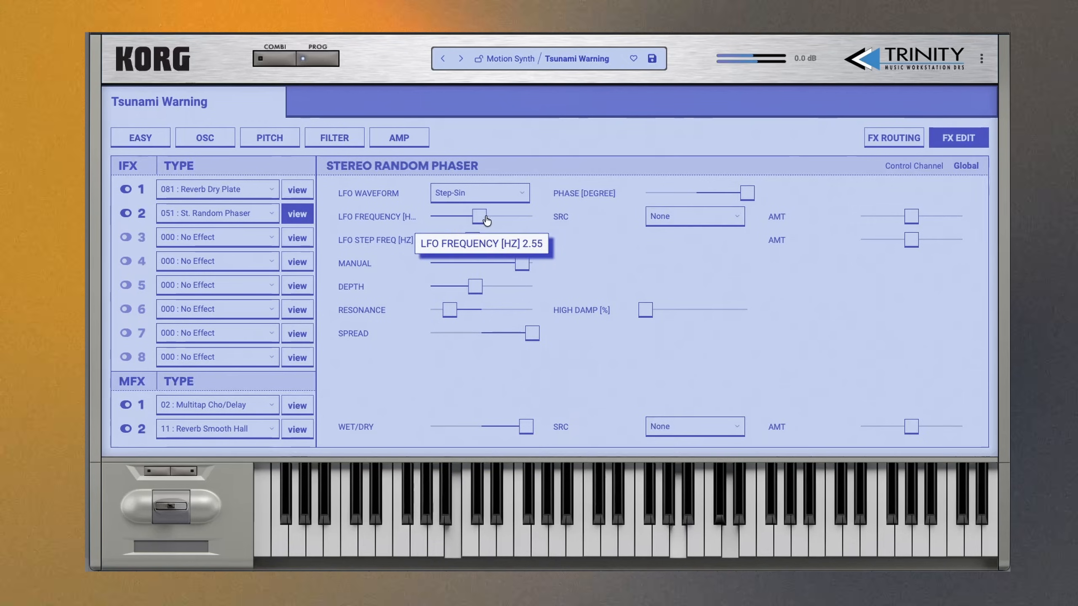
- Set the Stereo Random Phaser's LFO waveform to Random and raise its LFO frequency to about two-thirds of the range
drag(477, 216, 491, 217)
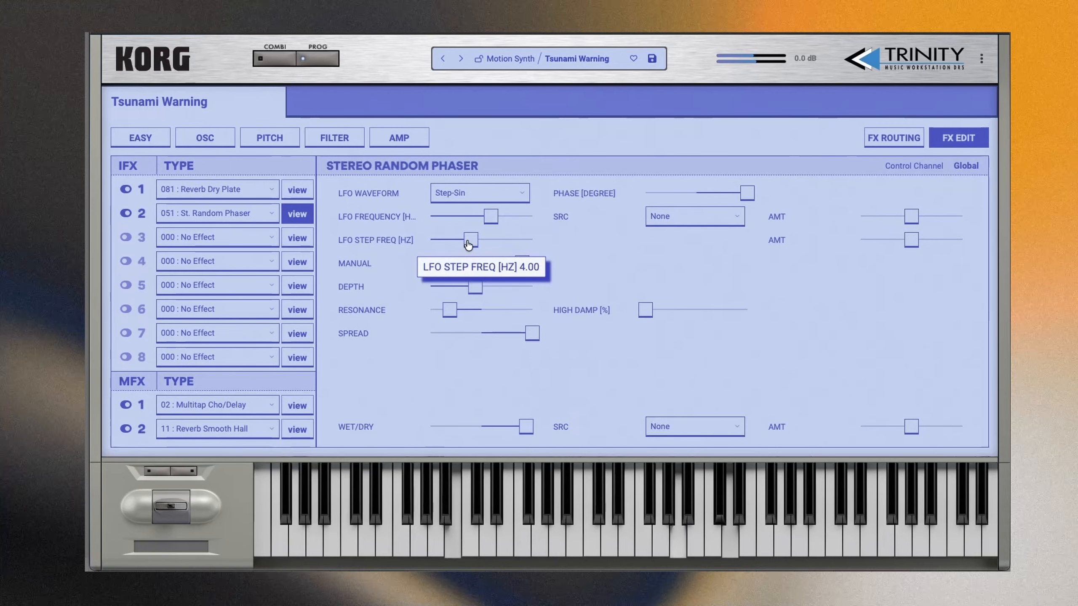
click(522, 193)
click(468, 223)
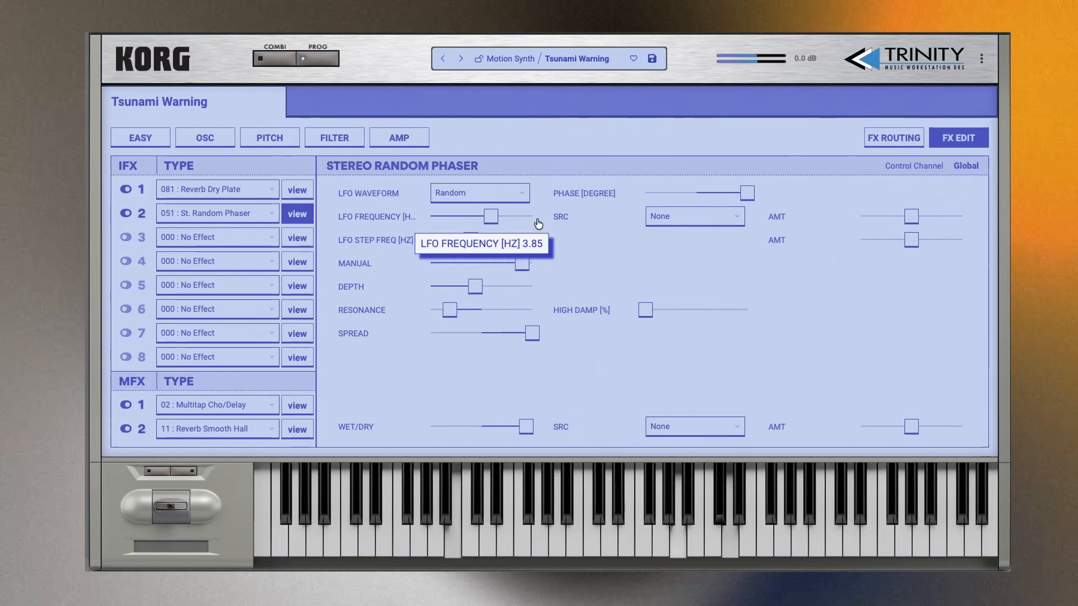
drag(496, 224, 504, 225)
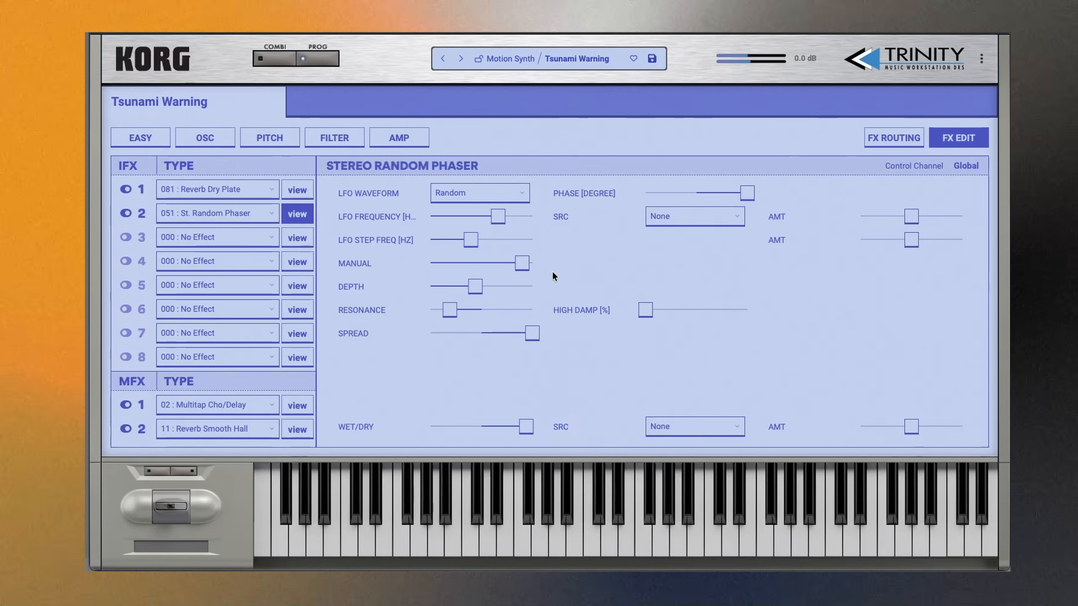
- Change the second insert effect to 048 : St. Random Flanger and set its wet/dry to fully wet
click(254, 217)
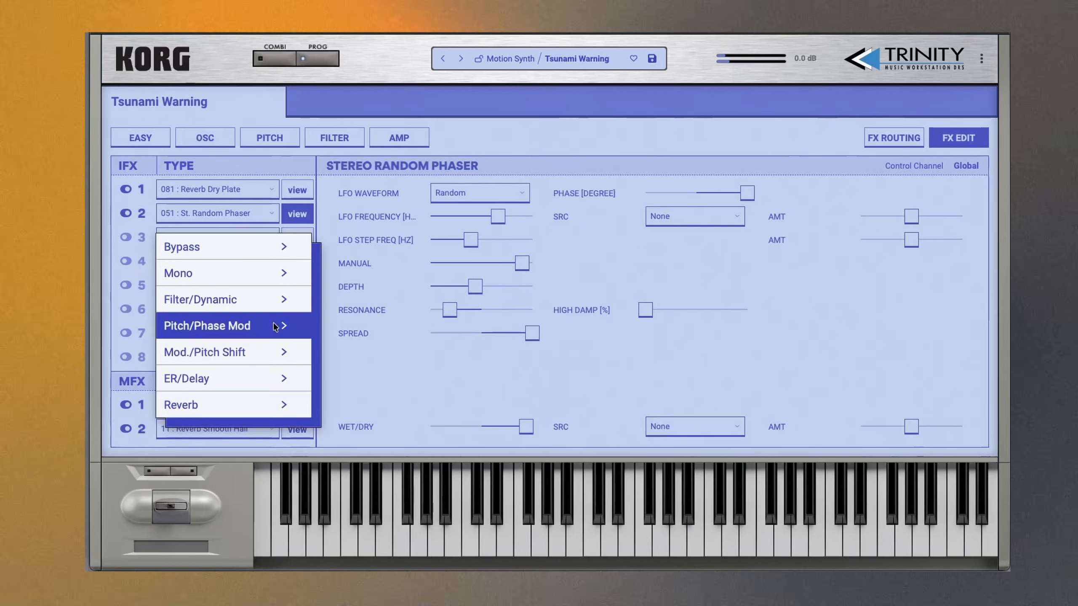
mouse_move(247, 304)
mouse_move(248, 329)
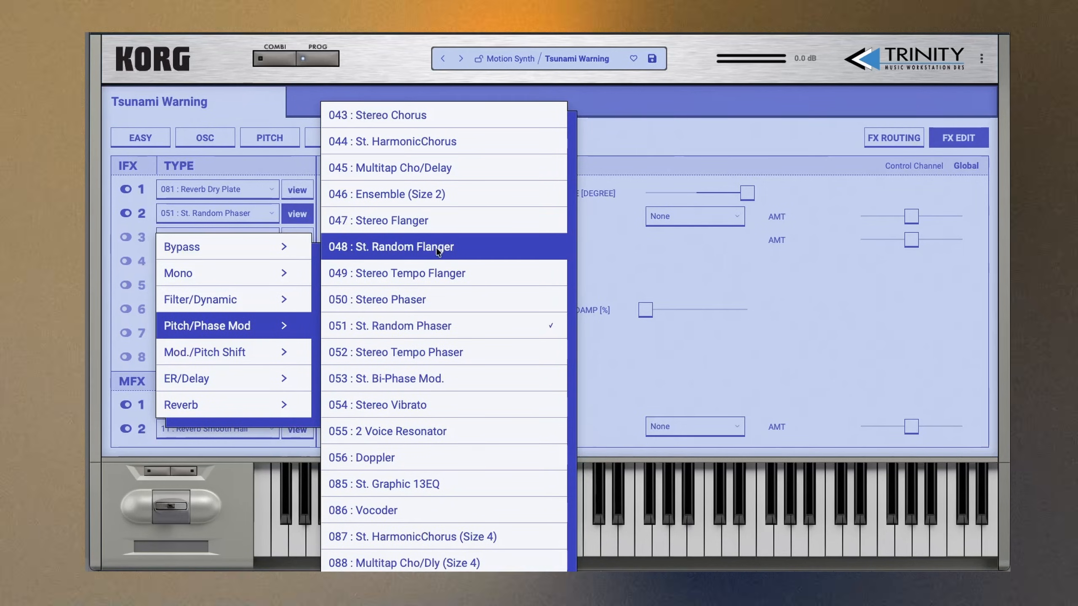
click(452, 248)
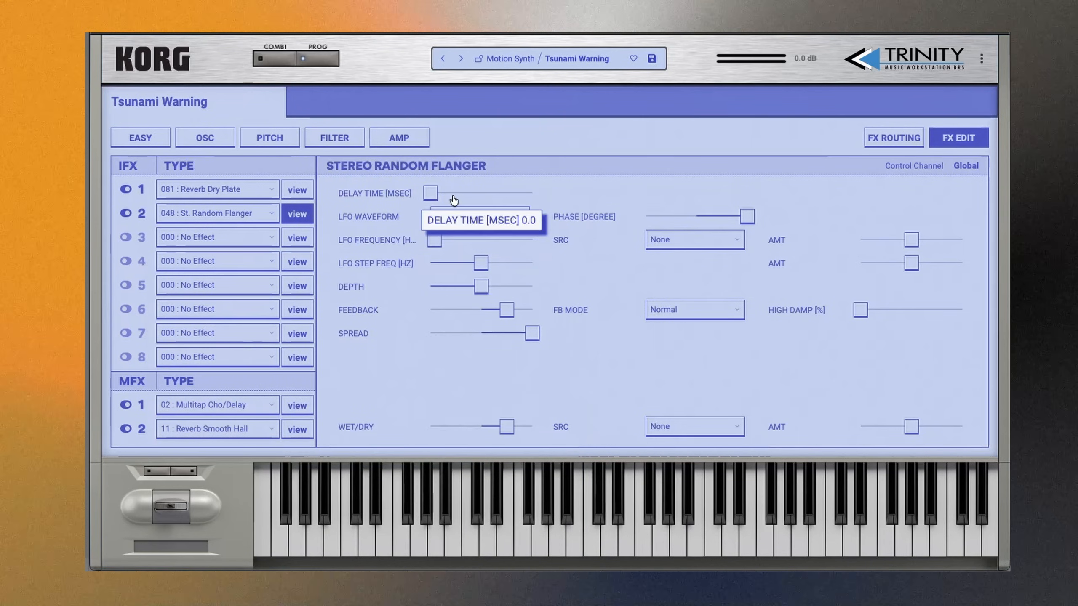
drag(506, 426, 535, 425)
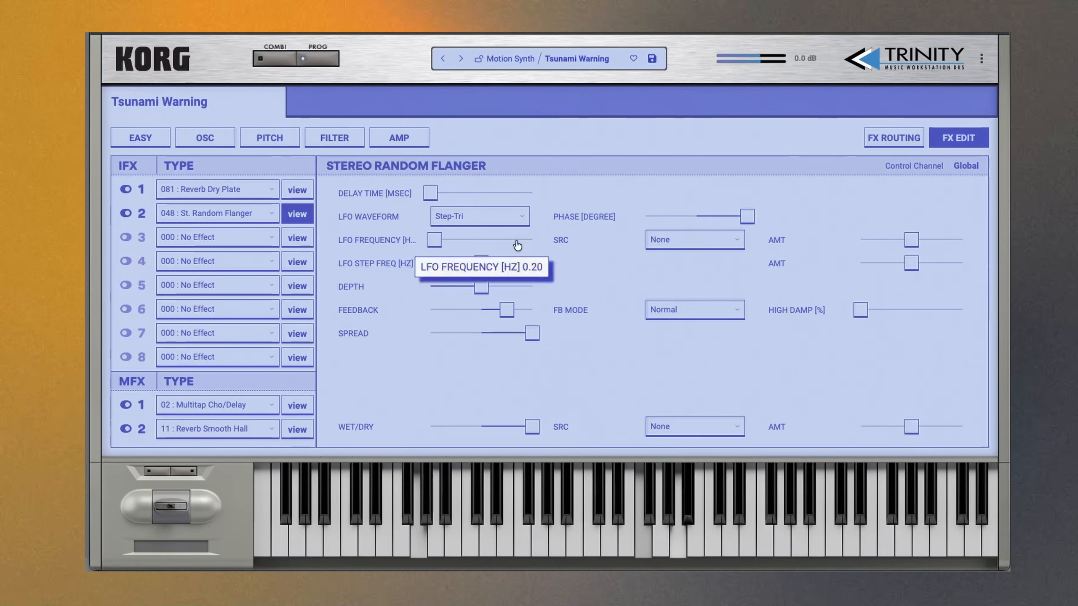
- Sweep the flanger's LFO frequency up and back near minimum, raise its depth slightly above the midpoint and set delay time to about 1.2 ms
drag(435, 242, 516, 251)
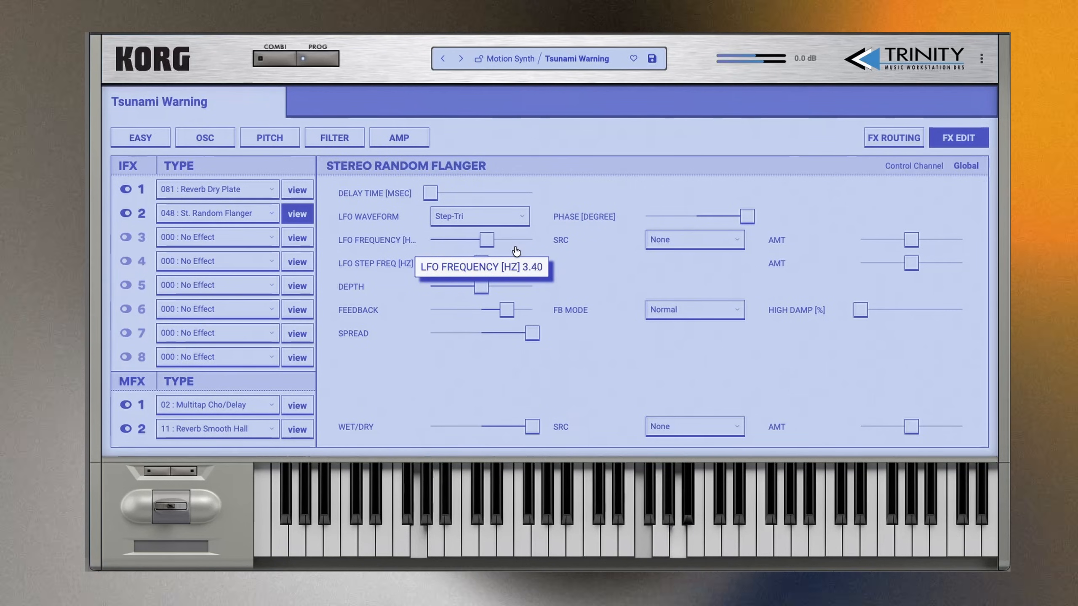
drag(490, 292, 495, 293)
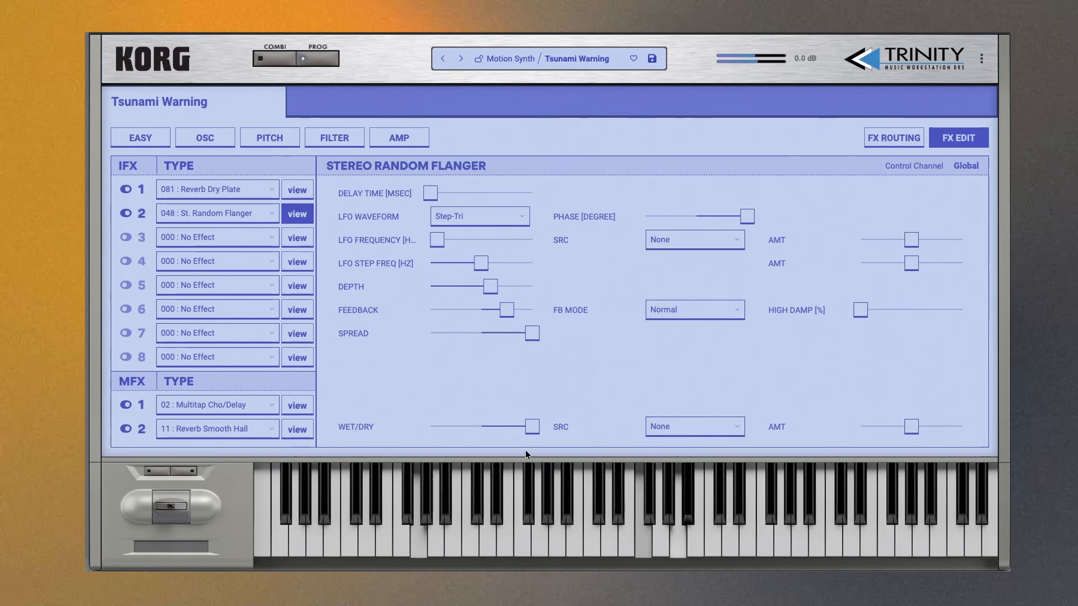
drag(426, 195, 438, 195)
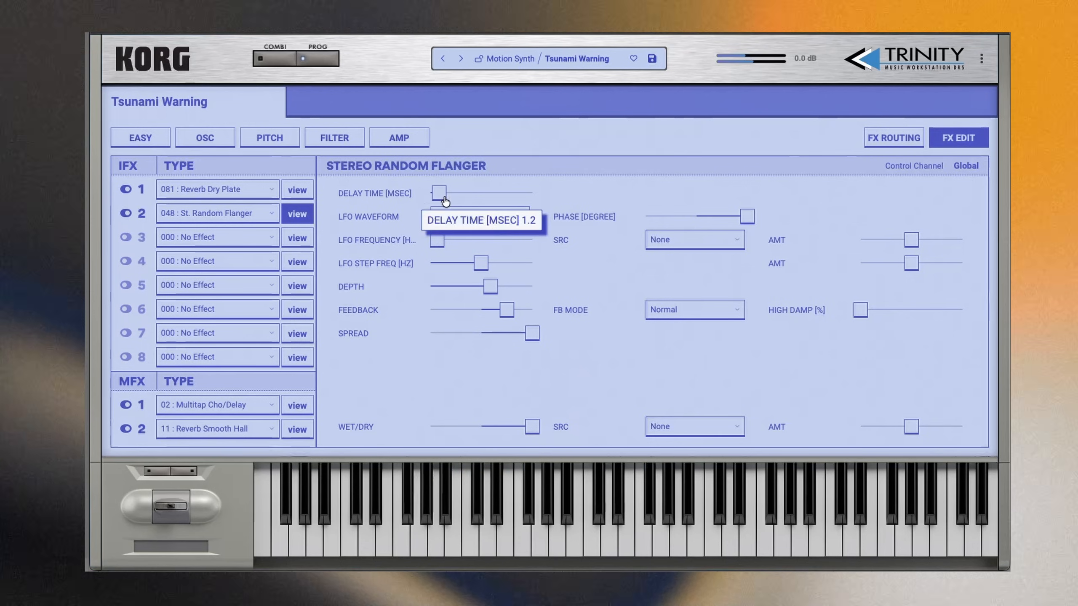
- Set the flanger's LFO waveform to Random and raise its LFO frequency slightly above minimum
click(490, 216)
click(487, 246)
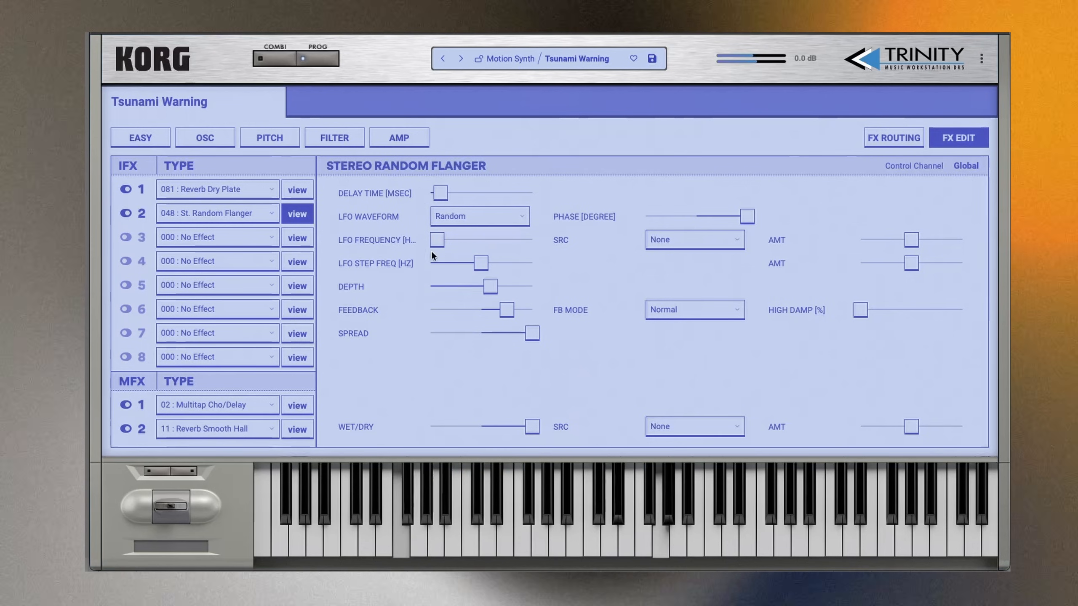
drag(444, 248, 446, 247)
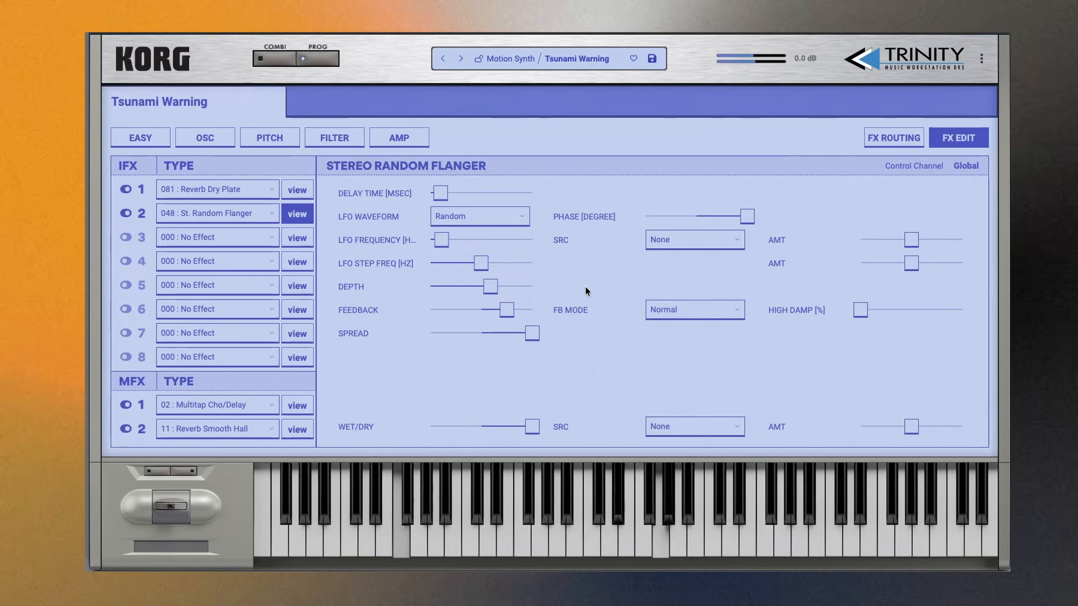
- Bring the flanger's wet/dry to a roughly even mix and raise its feedback slightly
drag(537, 434, 504, 433)
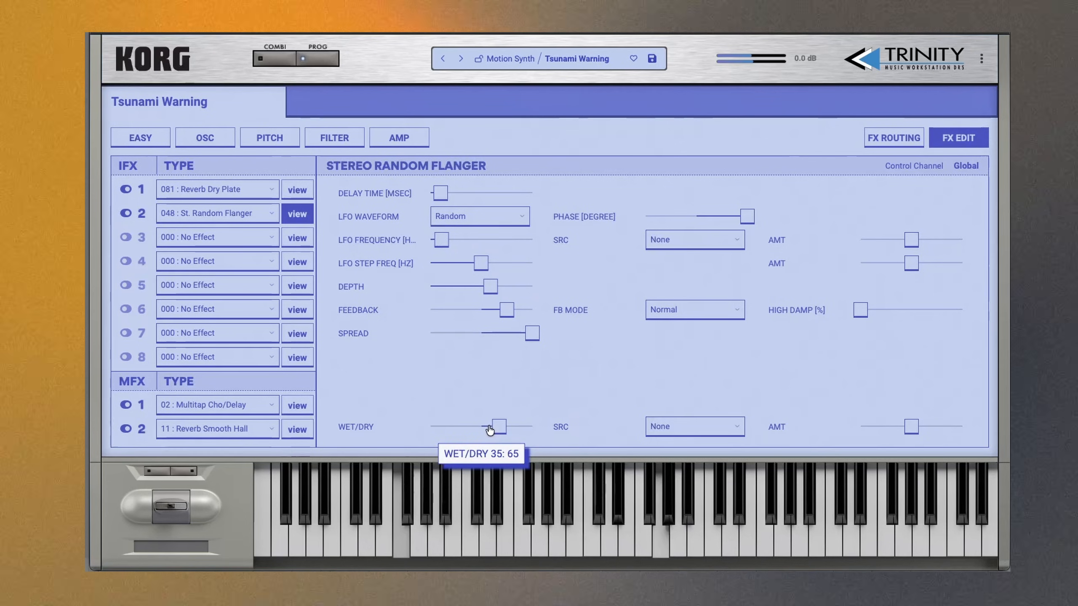
drag(511, 314, 514, 315)
mouse_move(505, 433)
drag(505, 433, 512, 431)
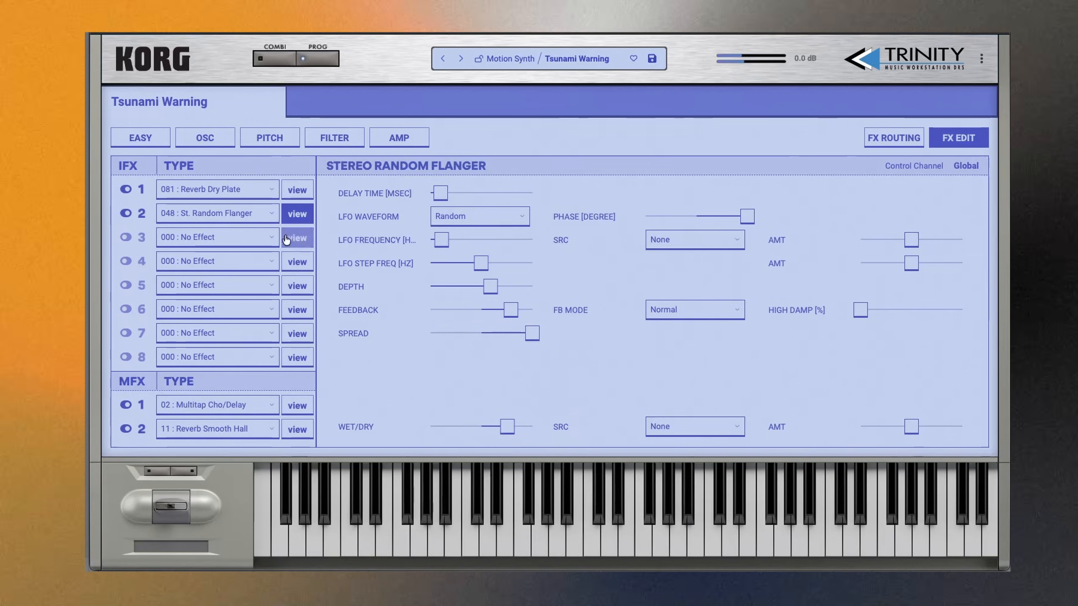
- Change the second insert effect to 039 : St. Random Filter and set its wet/dry to 95:5
click(252, 213)
mouse_move(255, 325)
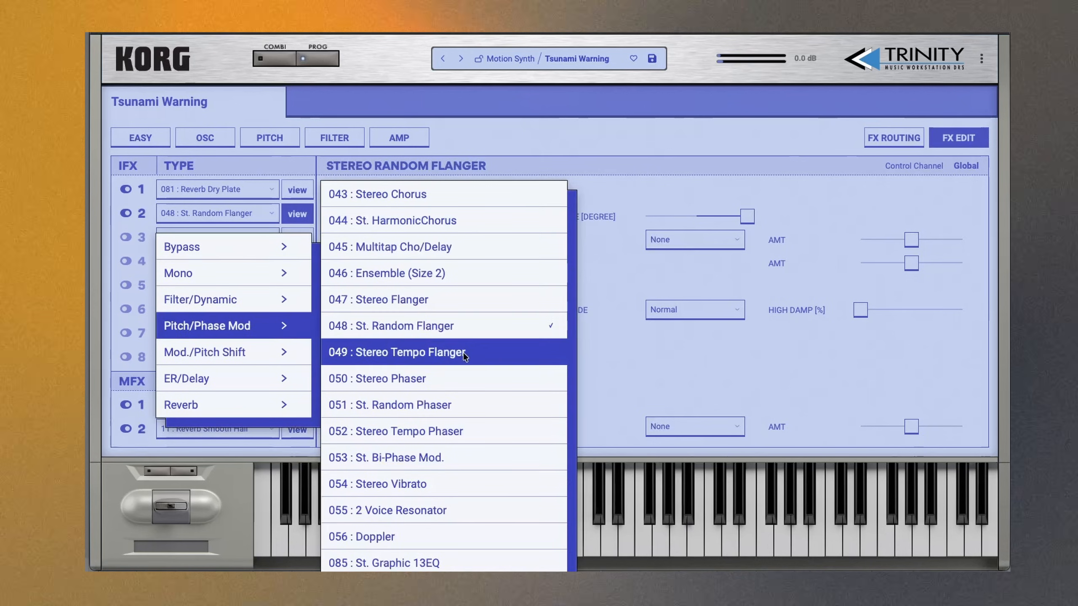
mouse_move(200, 299)
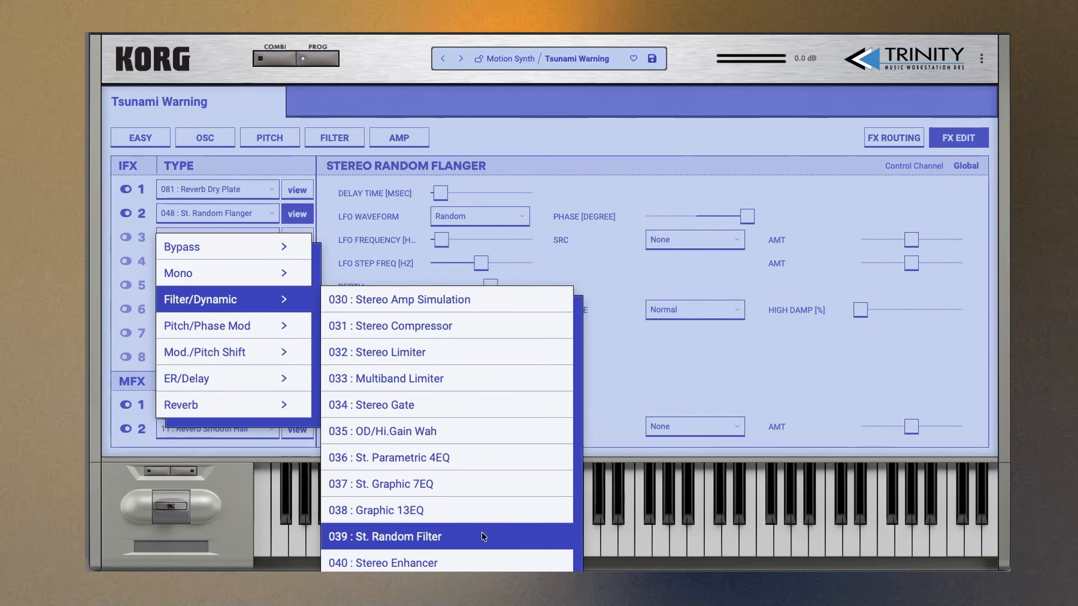
click(482, 532)
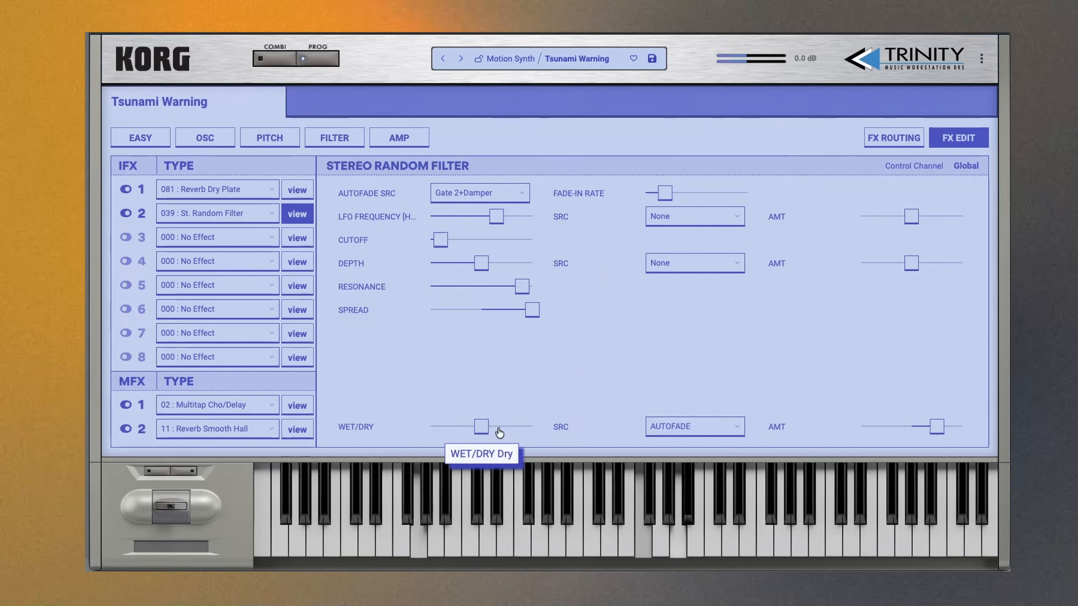
drag(482, 426, 569, 424)
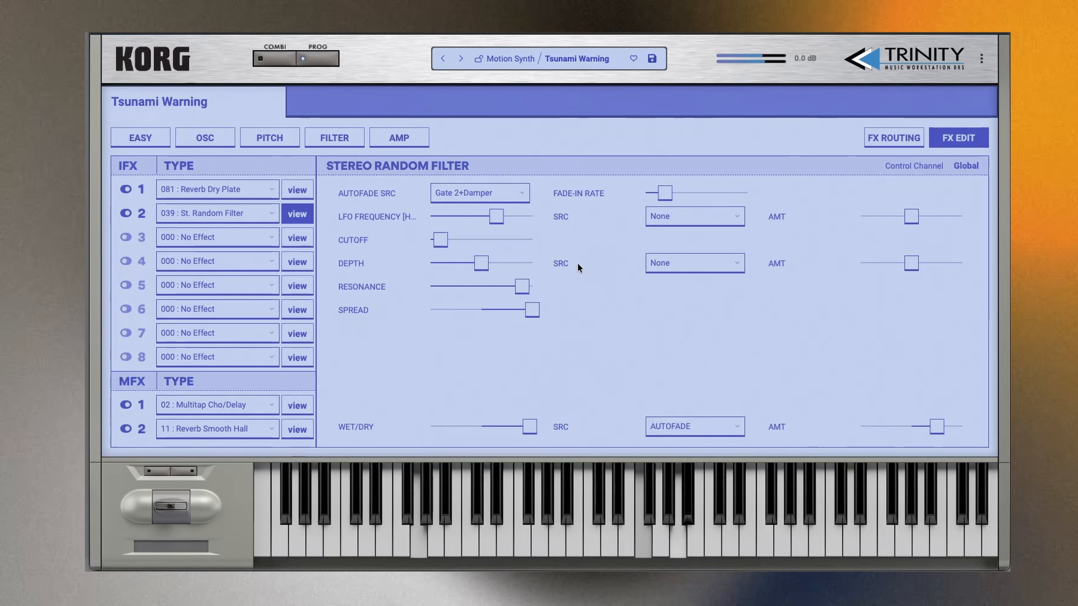
- Sweep the random filter's LFO frequency, raise its depth, lower resonance to 74 and reduce wet/dry to just over half wet
drag(496, 216, 432, 224)
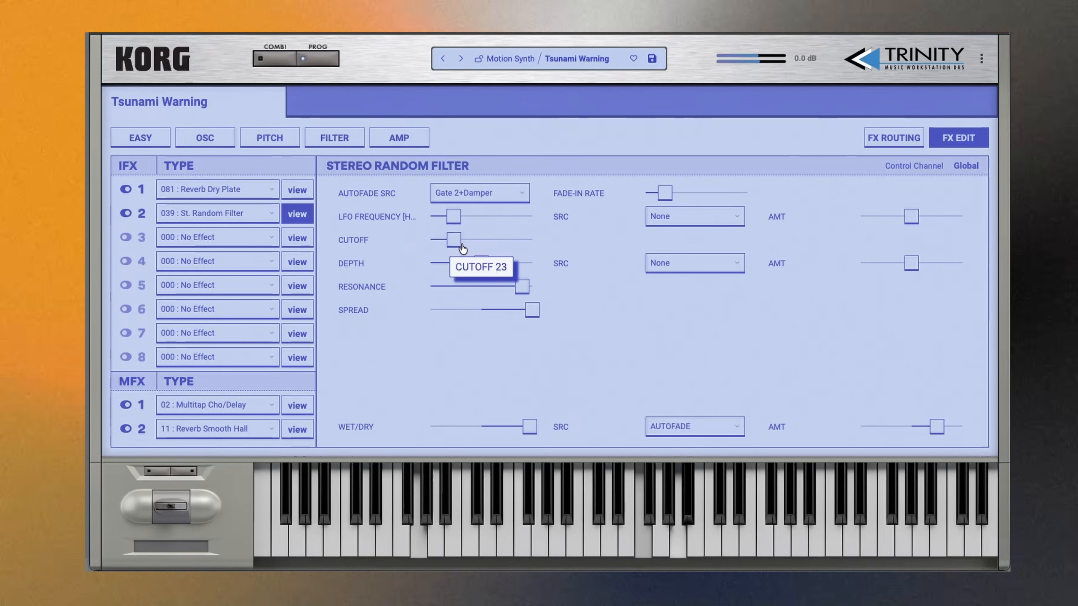
drag(453, 217, 530, 229)
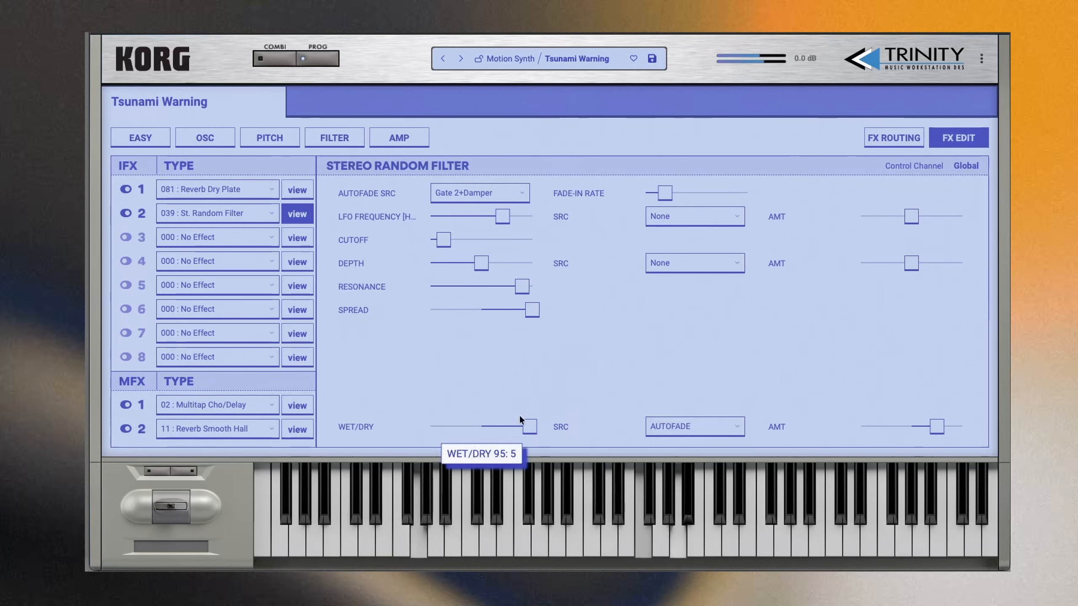
drag(483, 268, 497, 267)
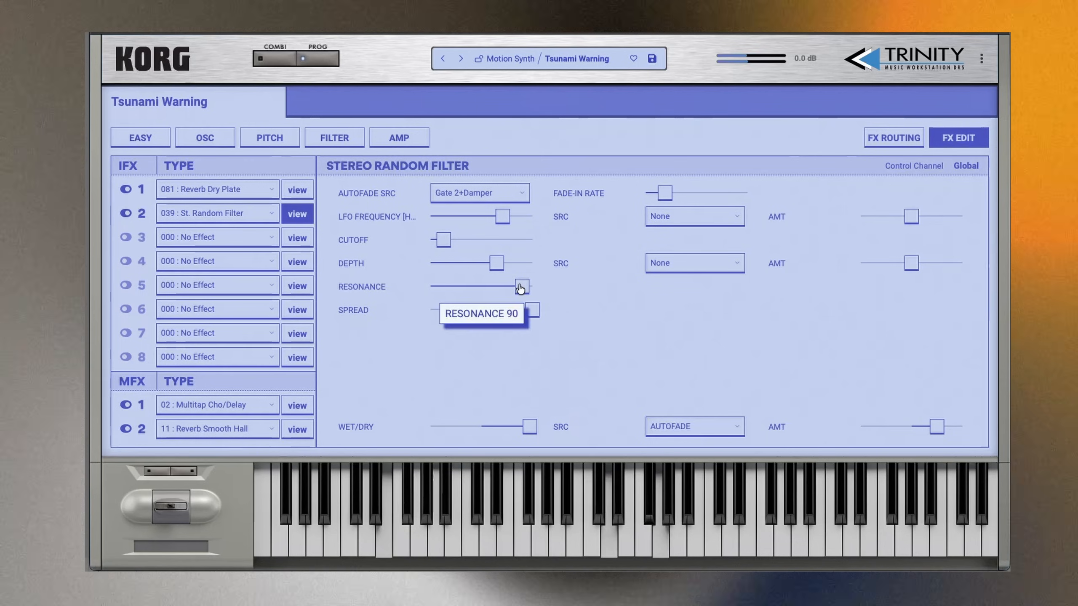
drag(529, 427, 499, 431)
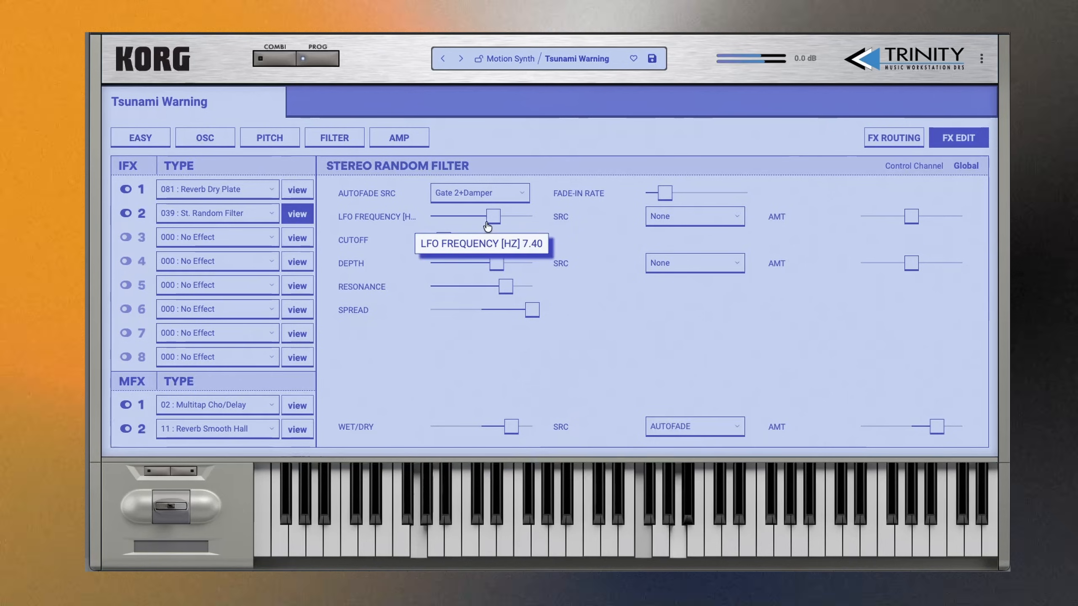
- Lower the random filter's LFO frequency to about a quarter of the range and raise its cutoff to just below the midpoint
drag(451, 227, 452, 228)
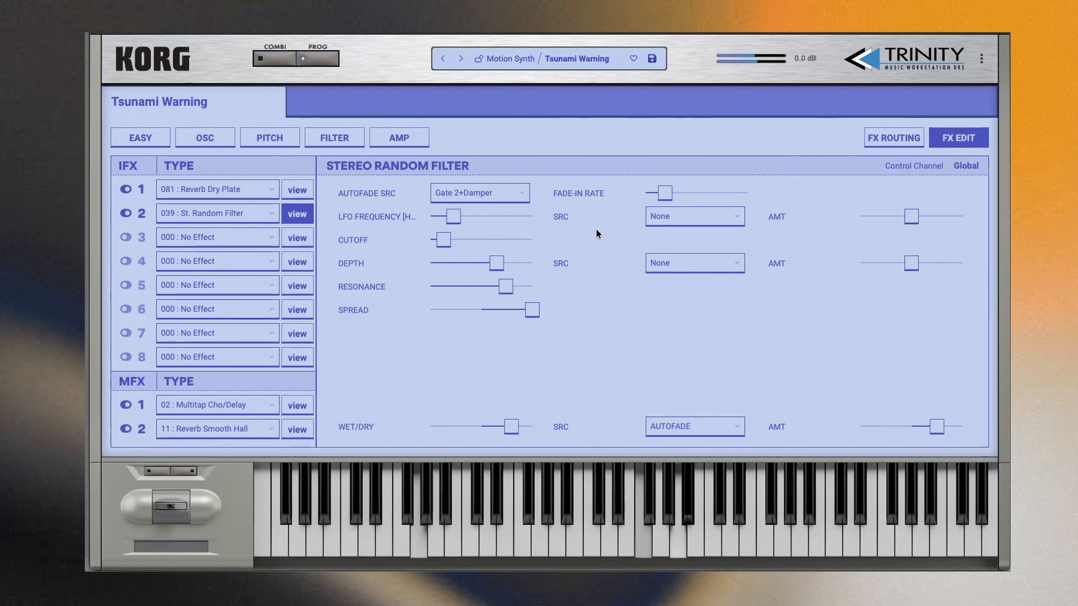
mouse_move(443, 250)
drag(442, 249, 483, 249)
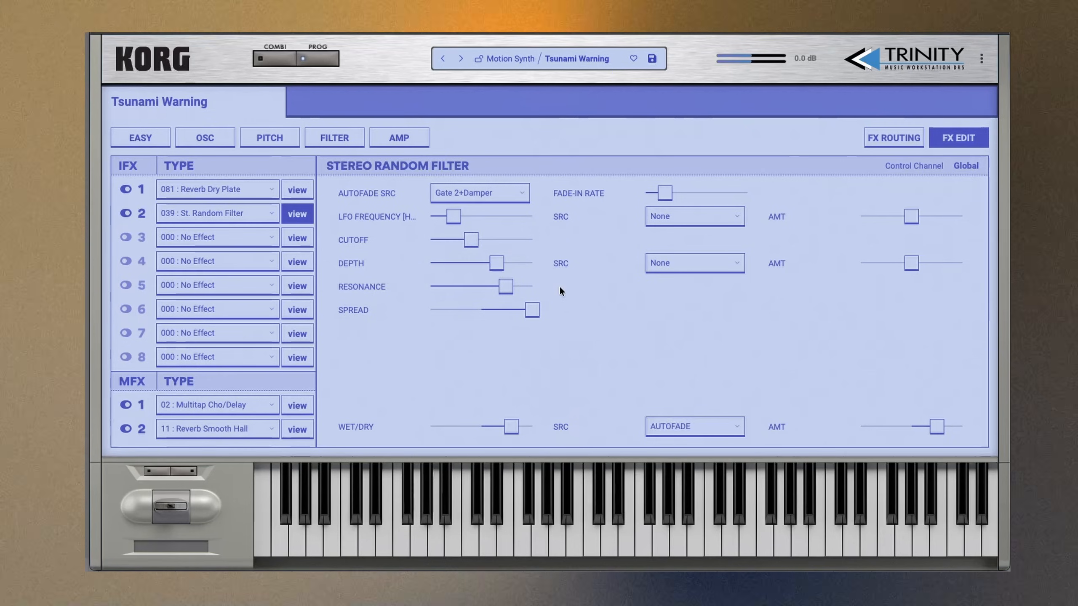
mouse_move(518, 288)
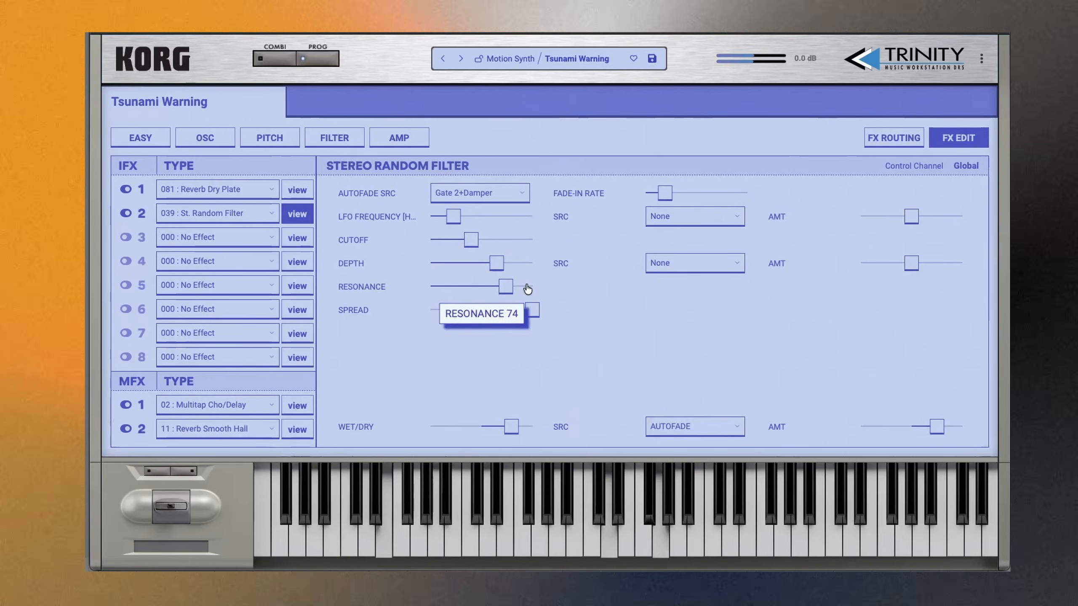
- Examine the Multitap Chorus/Delay parameters of master effect 1, going in from and back to the FX routing page
click(894, 138)
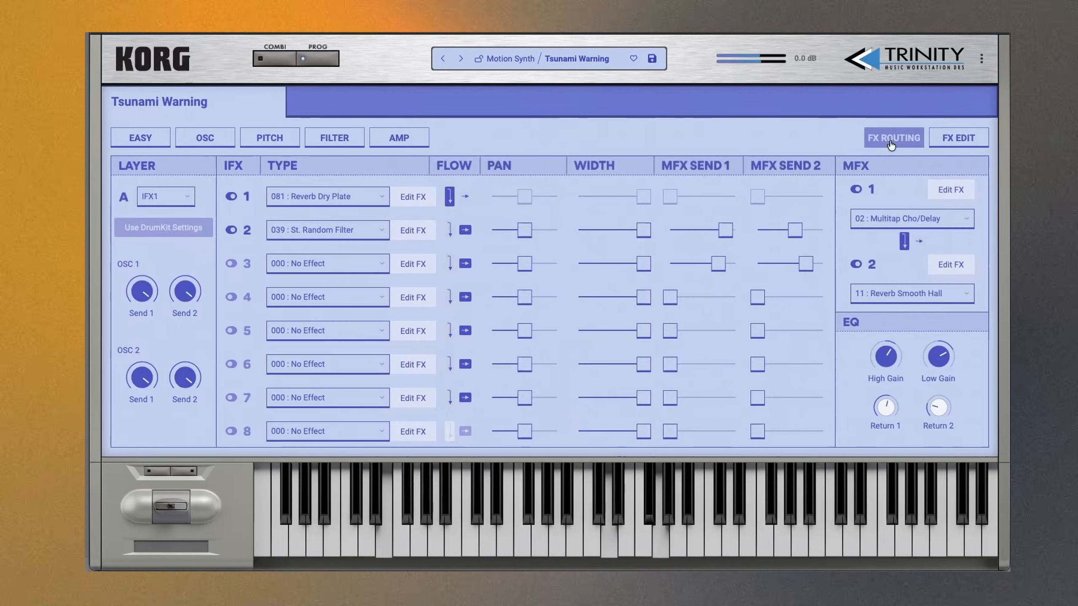
click(952, 191)
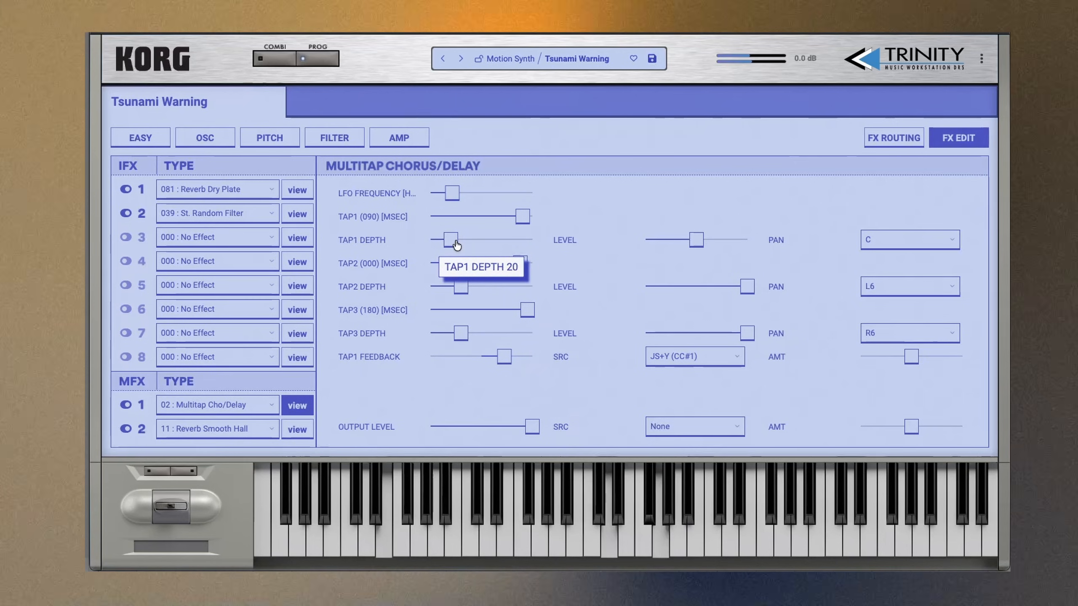
click(878, 139)
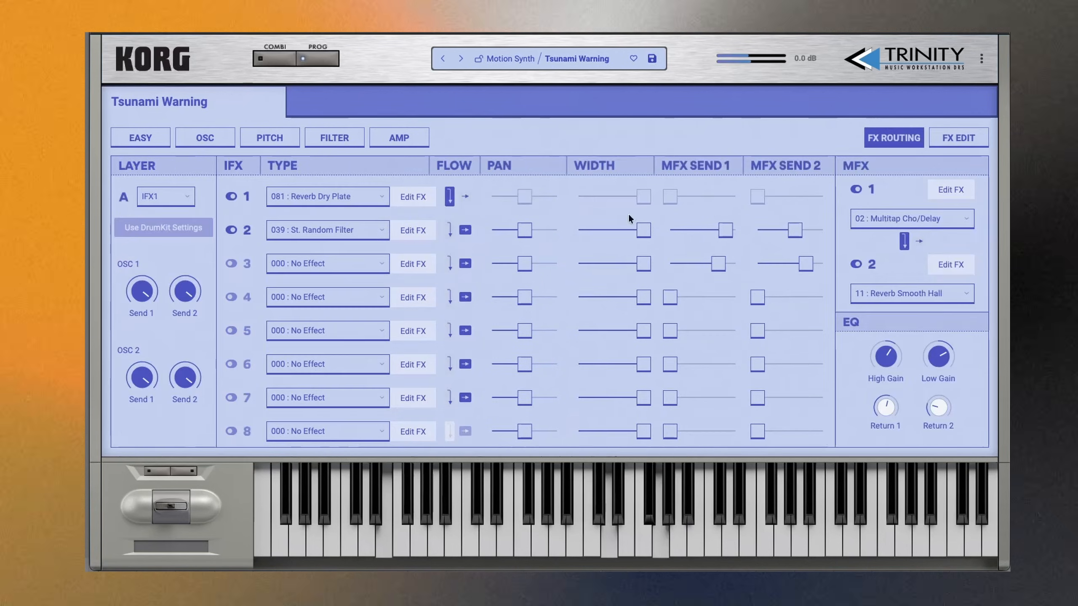
- Chain the second insert effect into the third and load 096 : L/C/R Long Delay in the third slot
click(448, 231)
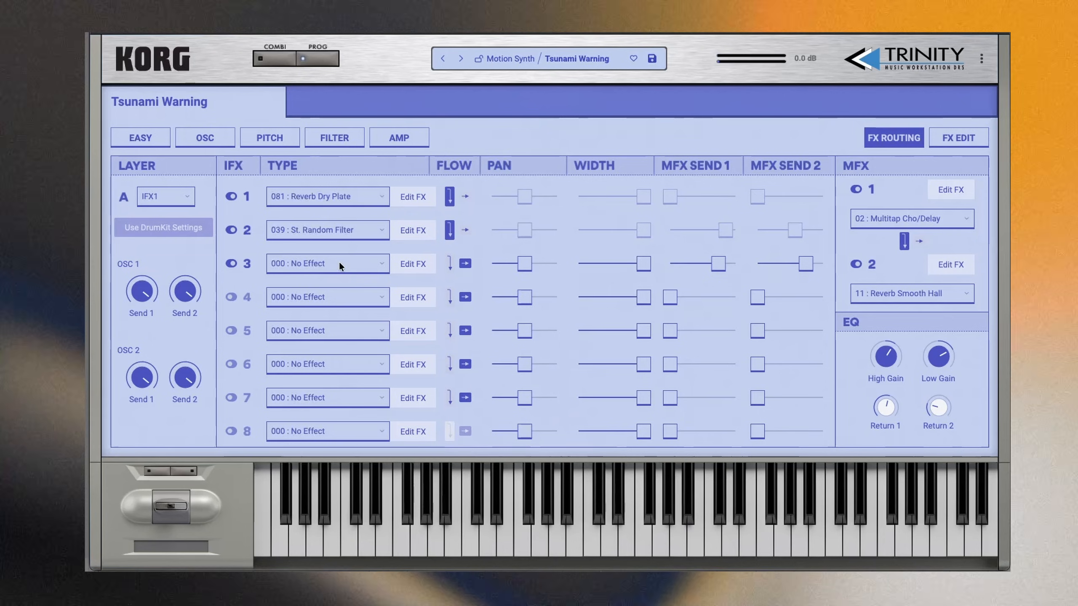
click(338, 263)
mouse_move(375, 351)
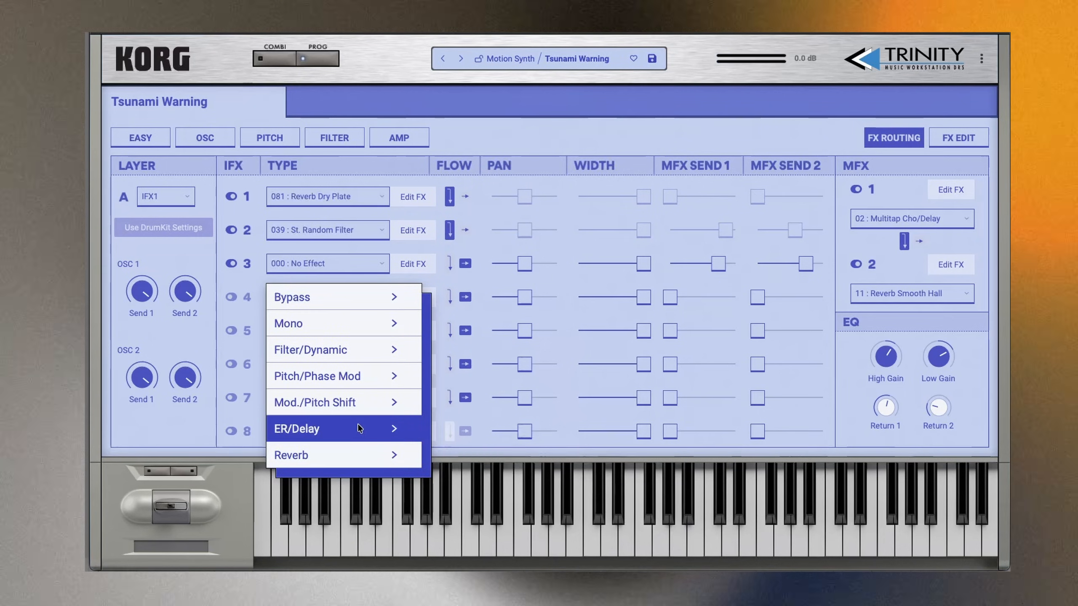
mouse_move(382, 429)
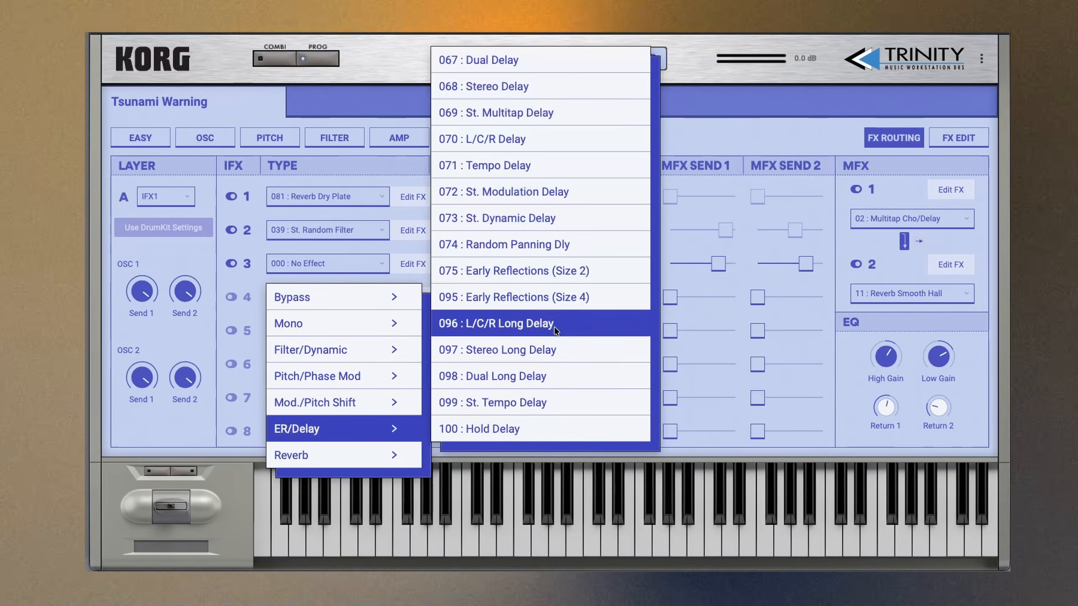
click(554, 325)
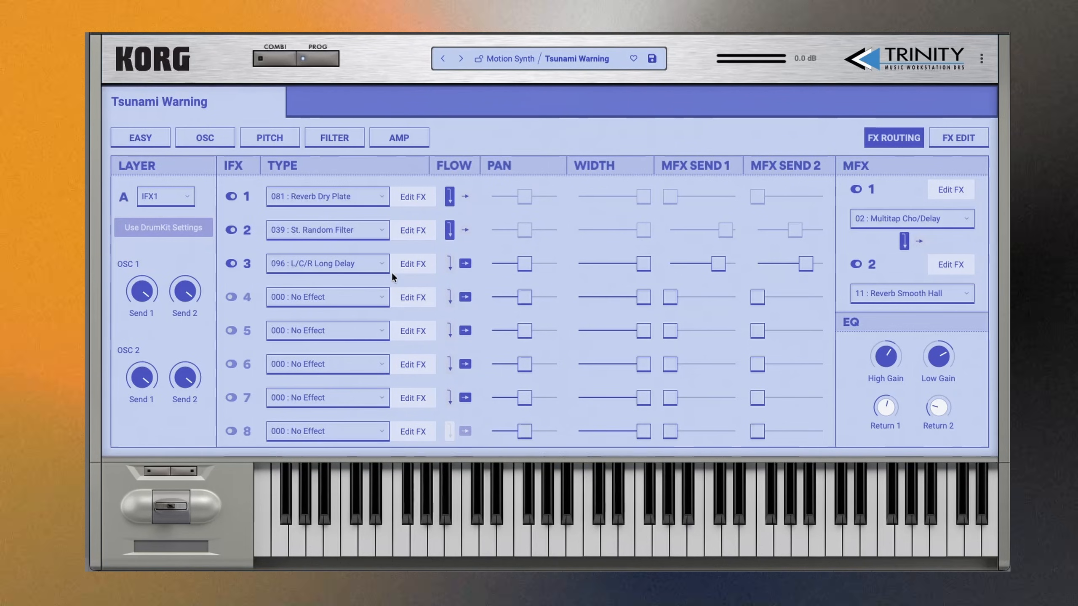
- Set the long delay's left delay time to 2243 ms and its wet/dry to about 66:34, then return to the FX routing page
click(420, 264)
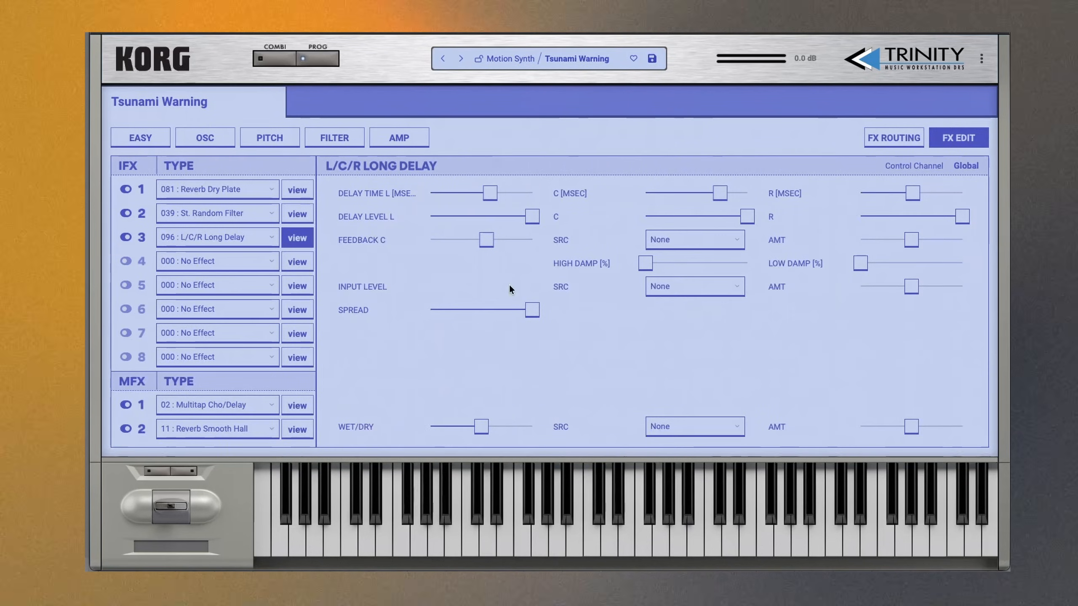
drag(497, 199, 529, 197)
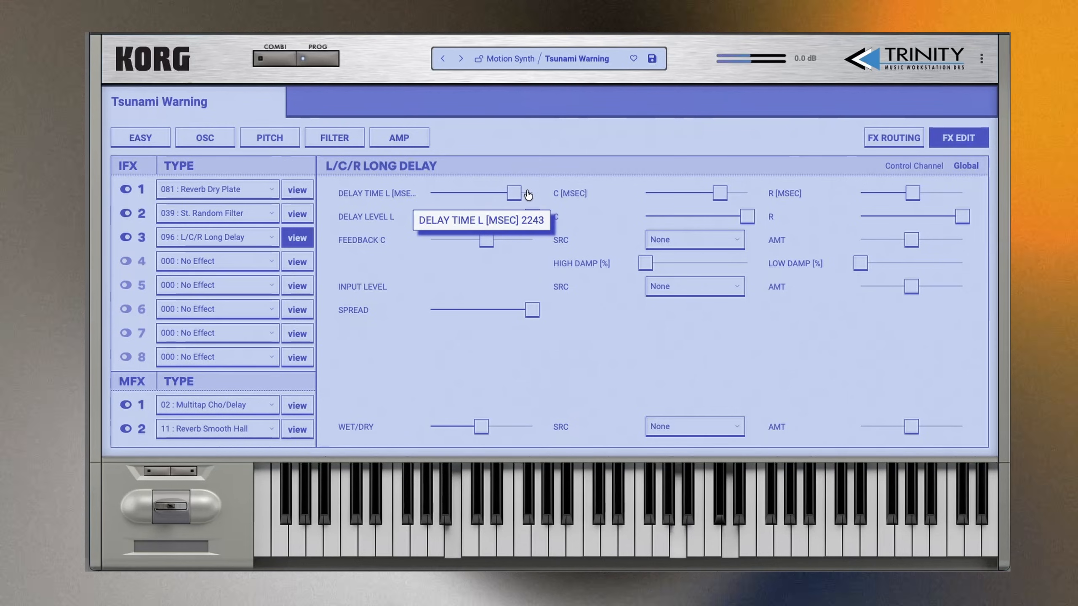
drag(476, 430, 508, 433)
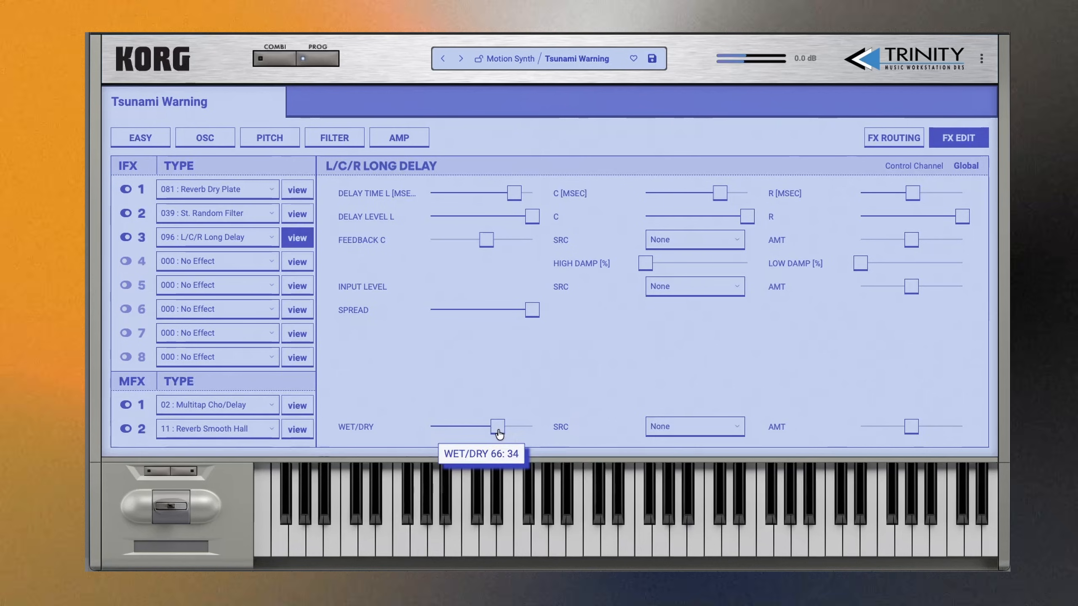
click(893, 138)
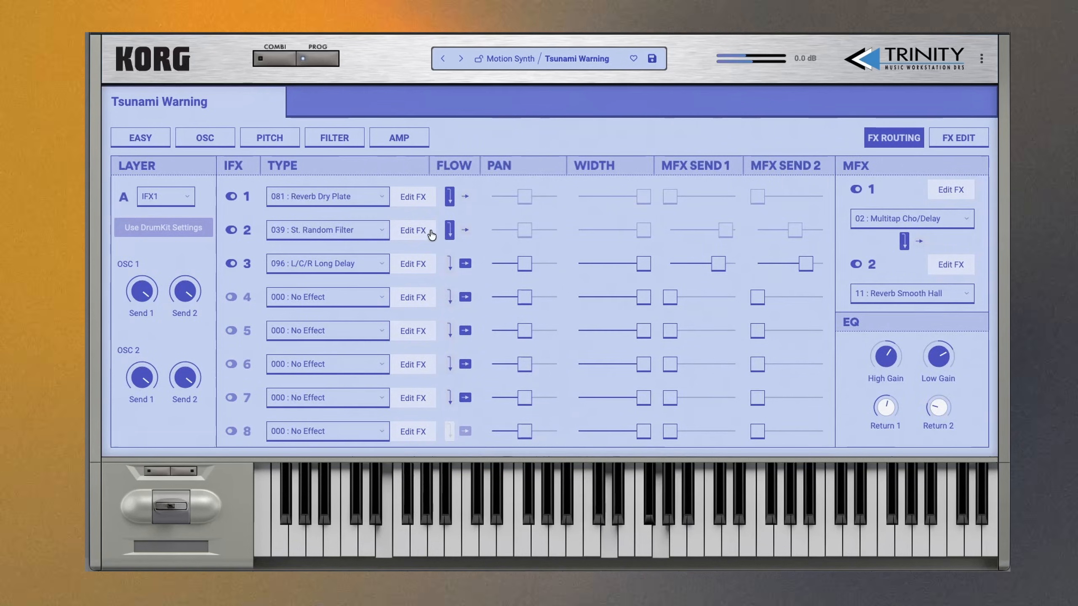
- Open the second insert's random filter for editing, sweep its wet/dry up to maximum and bring it down to about a third wet
click(453, 227)
drag(453, 224, 437, 244)
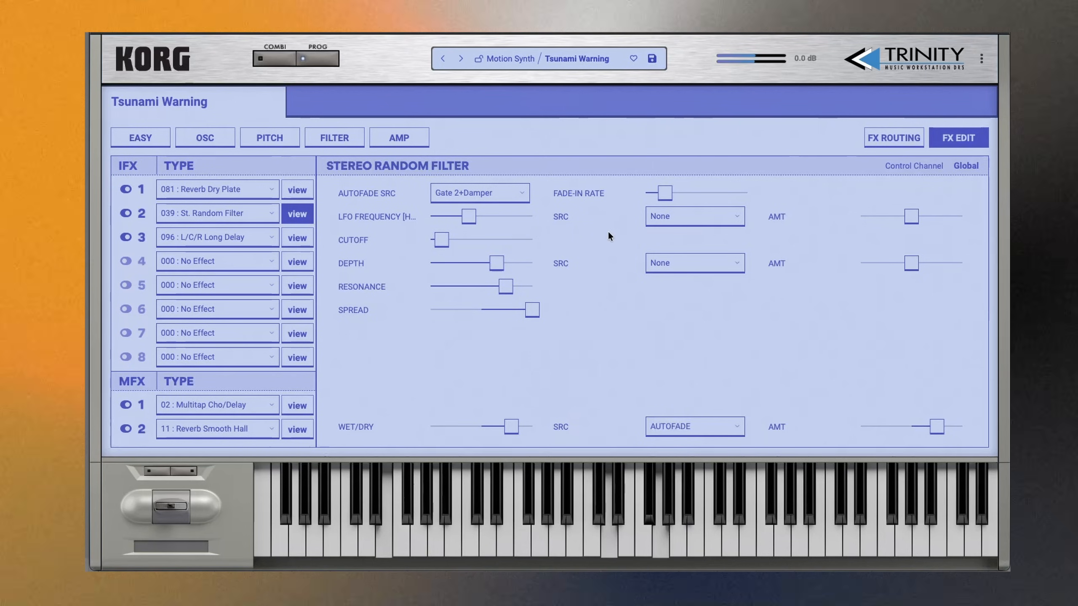
drag(513, 433, 534, 433)
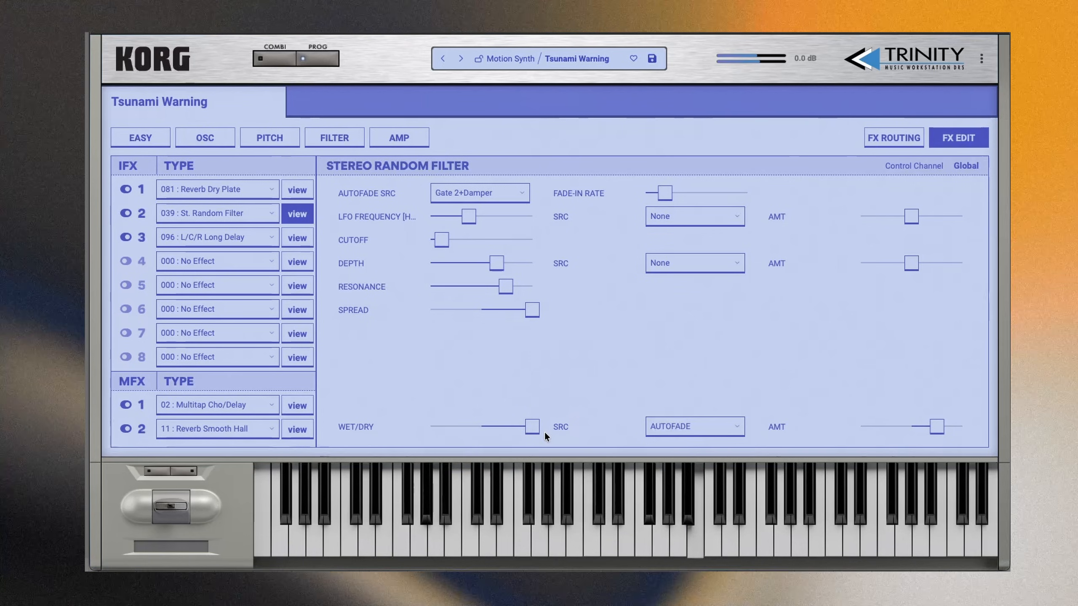
drag(533, 433, 486, 435)
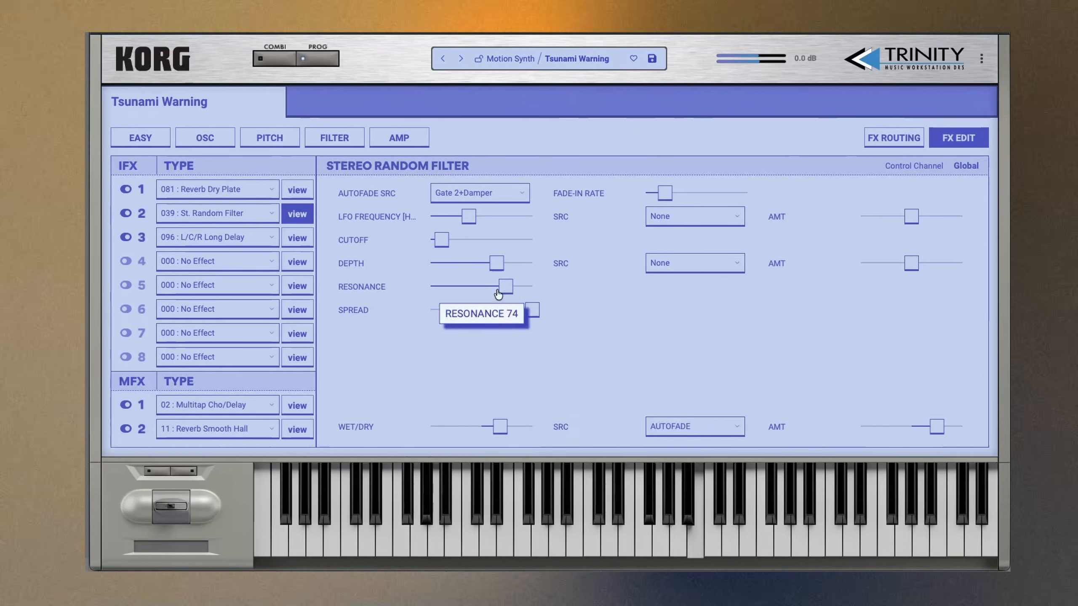
- Lower the random filter's resonance, then raise its cutoff to about a quarter and its LFO frequency to about two-thirds of the range
drag(505, 288, 509, 292)
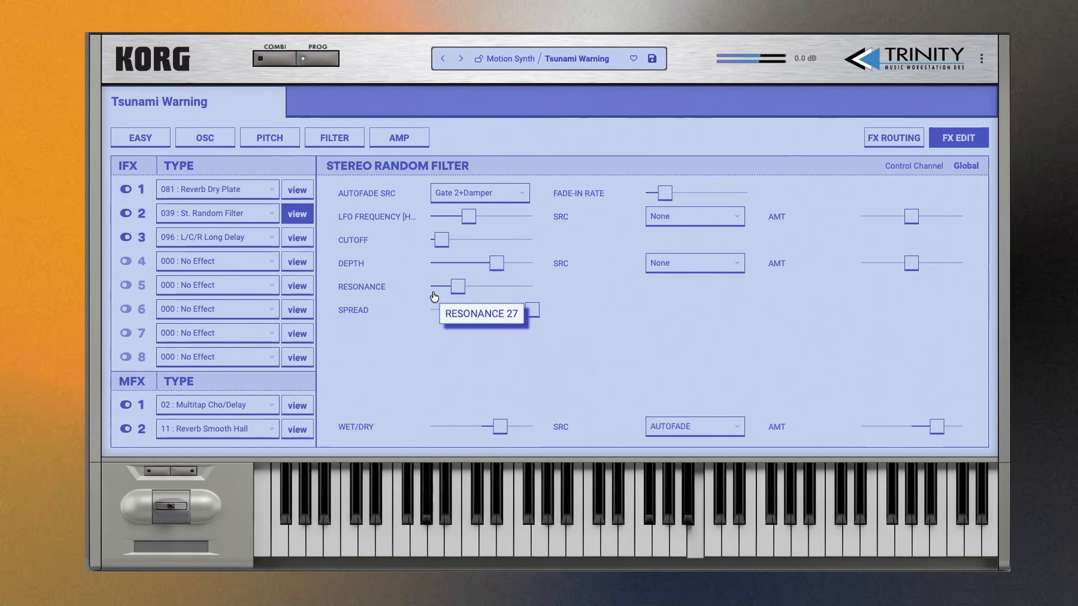
drag(441, 242, 447, 242)
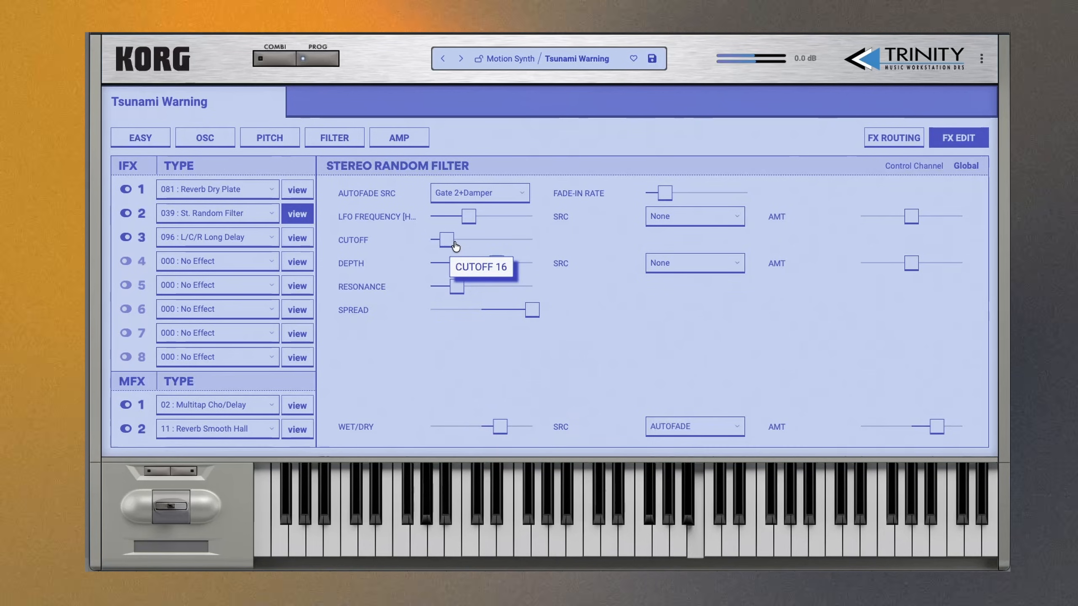
drag(459, 292, 468, 292)
drag(448, 241, 519, 229)
- Raise the random filter's resonance and cutoff to roughly two-thirds of their ranges and set wet/dry to about half wet
drag(486, 287, 506, 288)
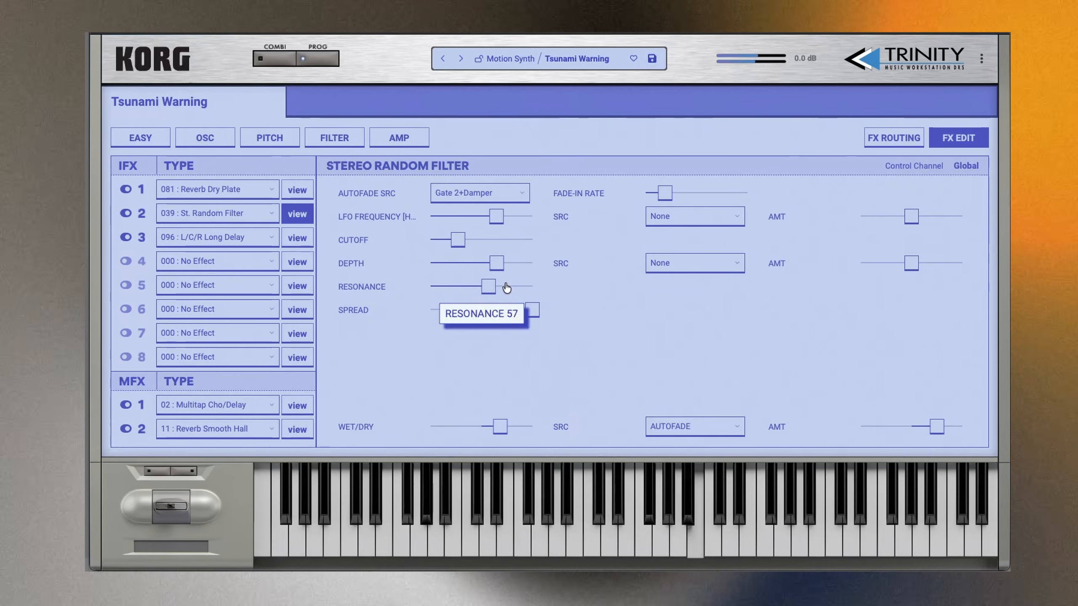
drag(464, 243, 478, 249)
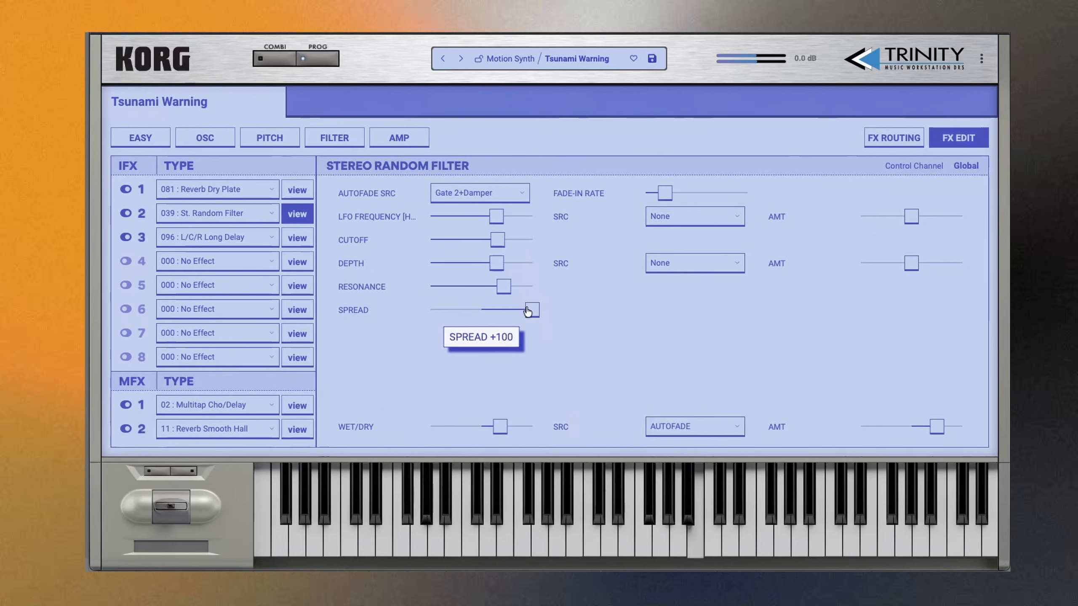
drag(529, 311, 500, 291)
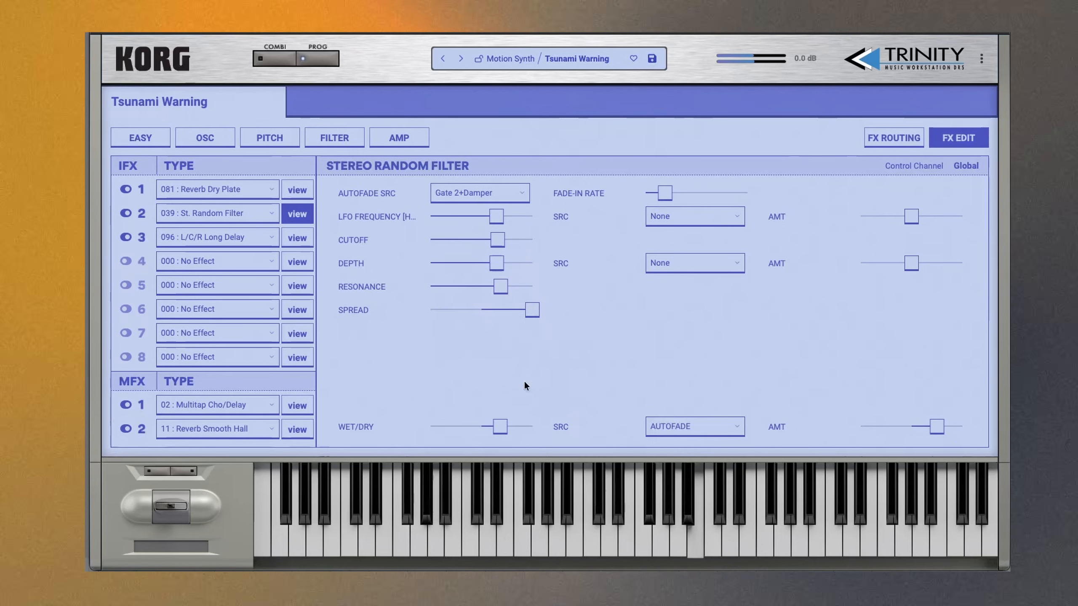
drag(499, 434, 507, 435)
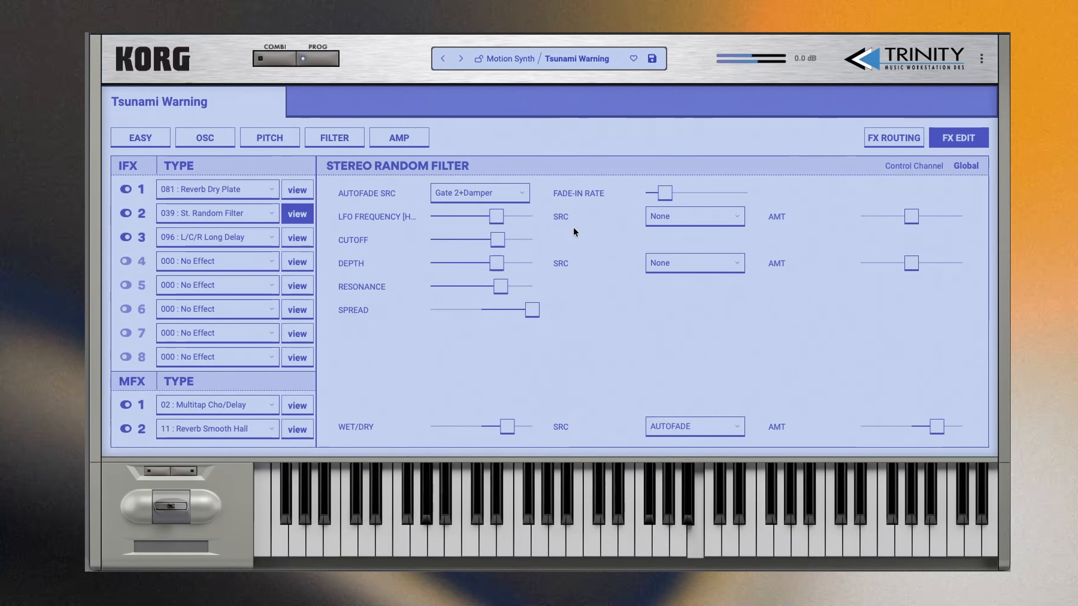
- Assign Ribbon X as the random filter's LFO frequency modulation source with an amount of +6.80
click(696, 216)
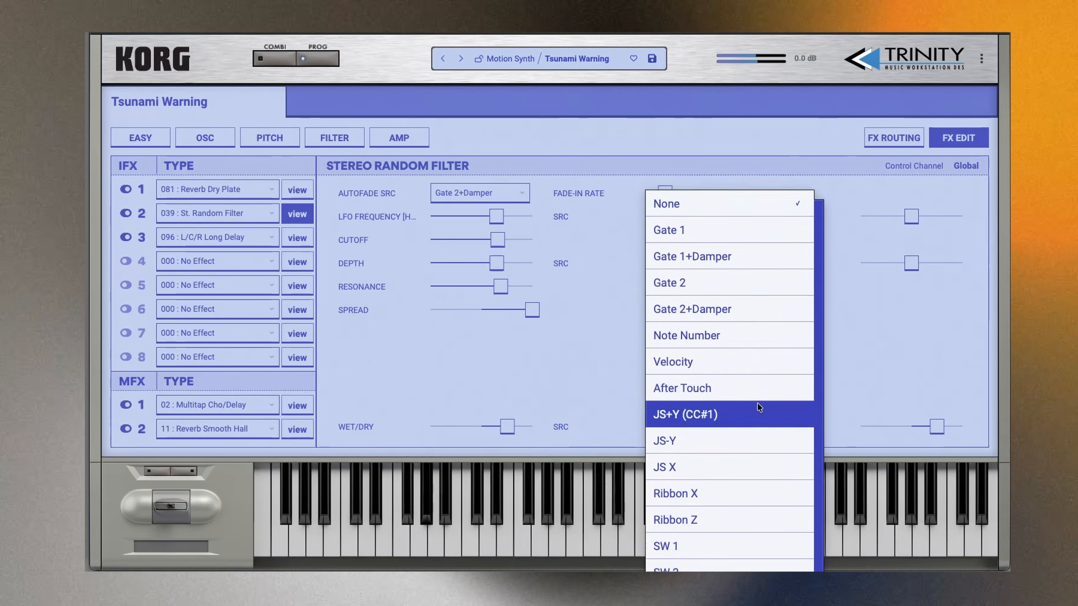
scroll(753, 388, down, 3)
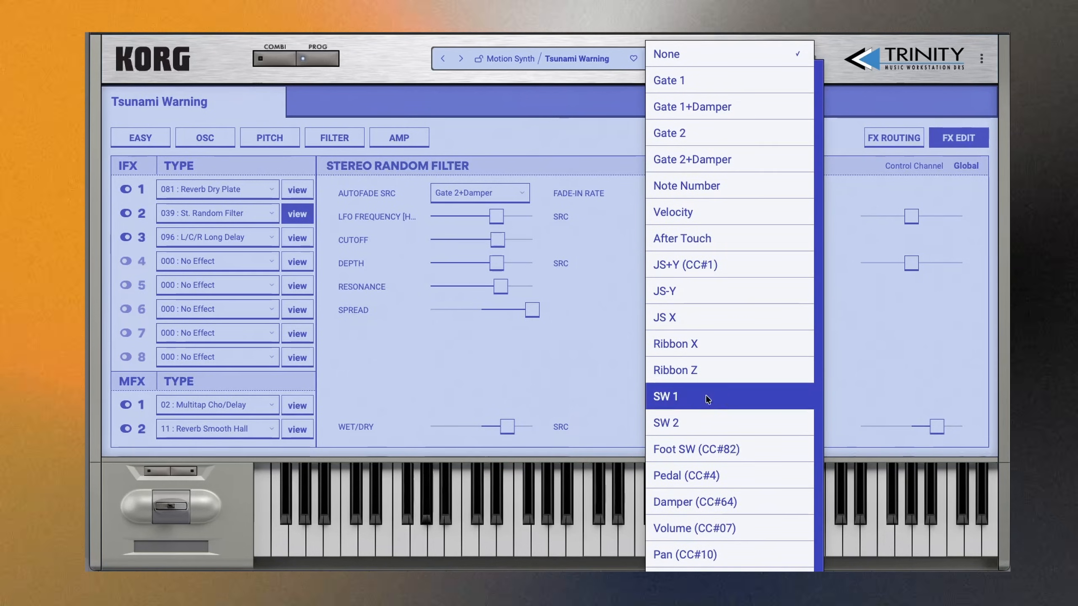
click(707, 349)
drag(910, 216, 956, 221)
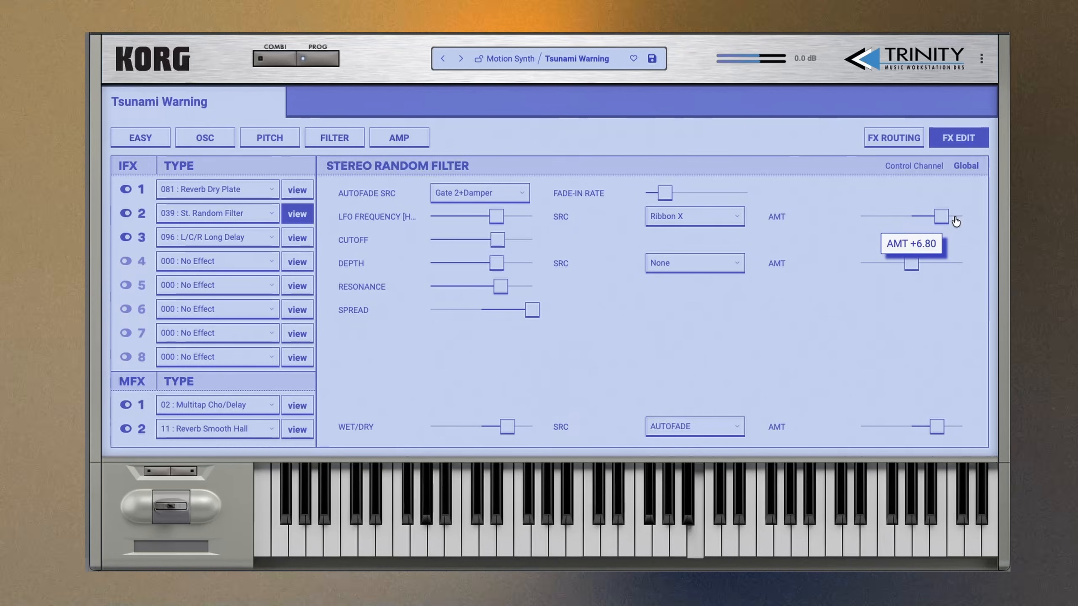
- Assign Ribbon X as the random filter's wet/dry modulation source and raise its amount to the maximum
click(709, 422)
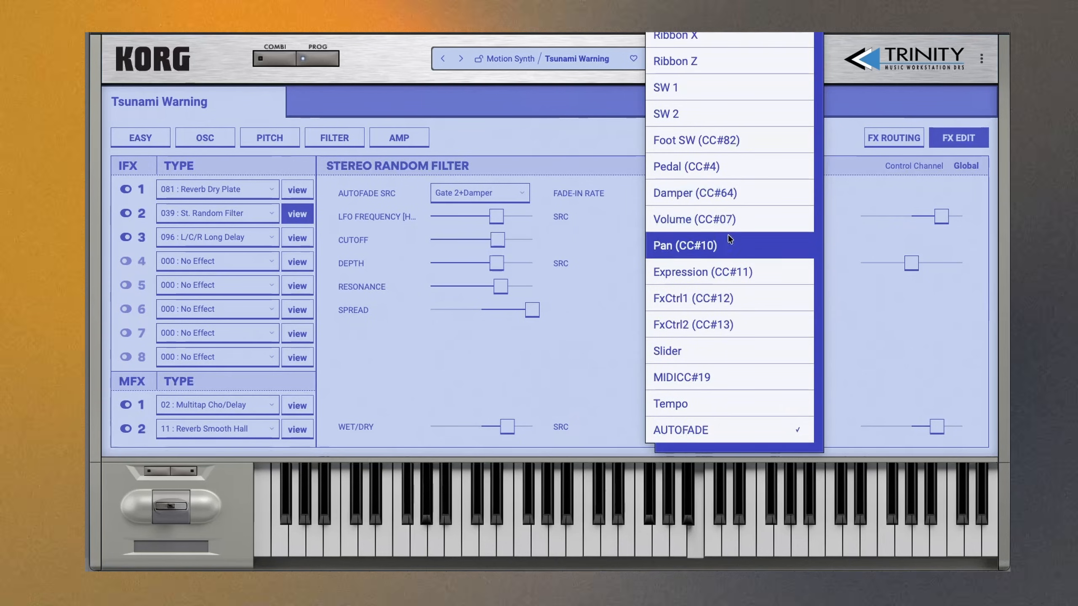
scroll(734, 47, up, 3)
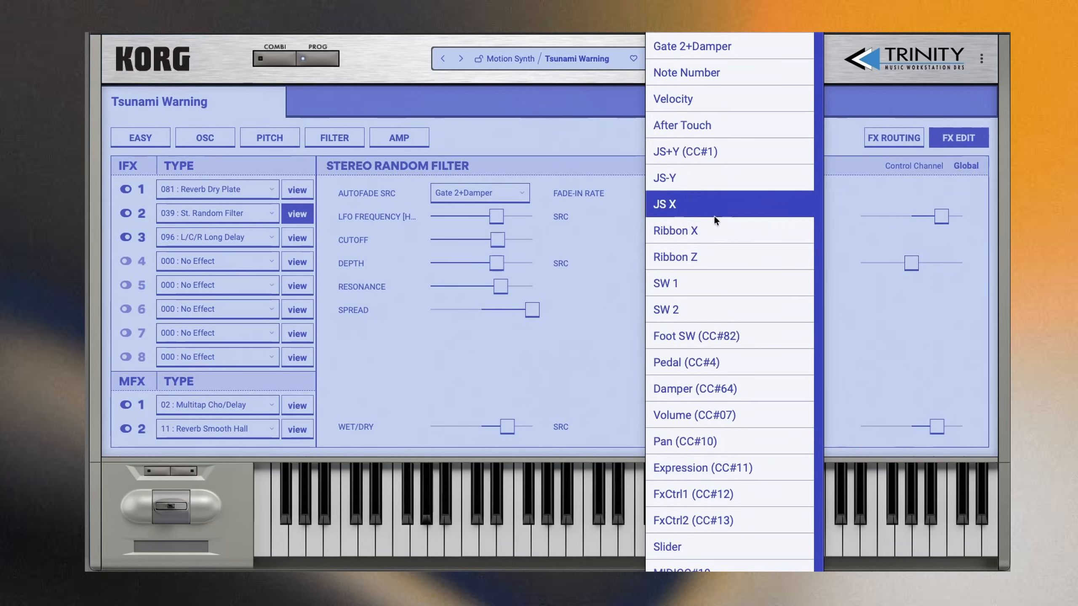
click(708, 228)
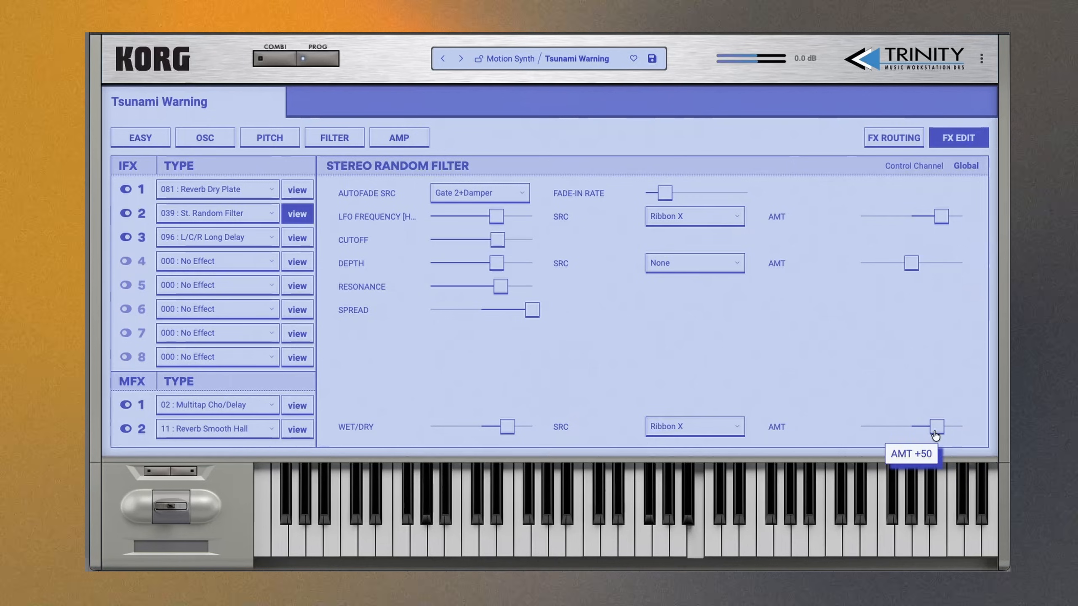
drag(936, 426, 962, 425)
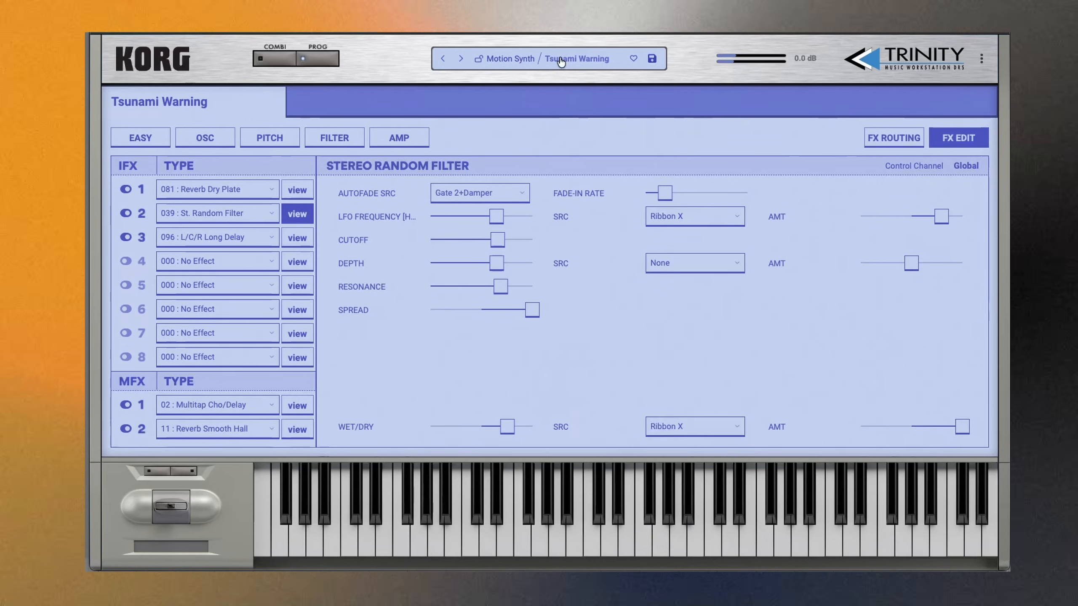
- Load the TF Super Blips program from User Bank A and show its FX routing
click(545, 60)
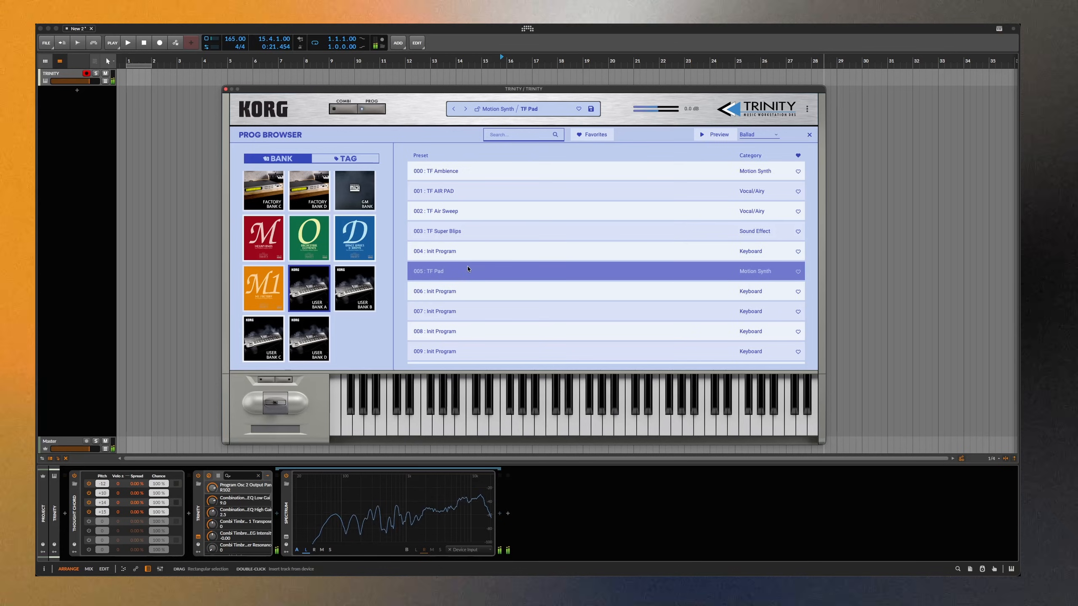
click(479, 231)
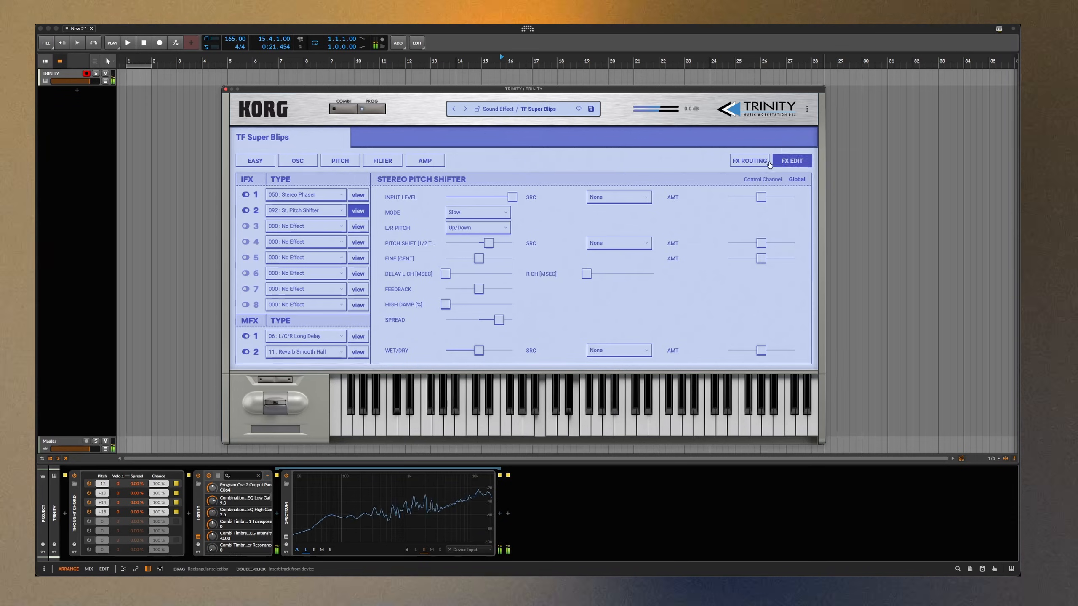
click(766, 163)
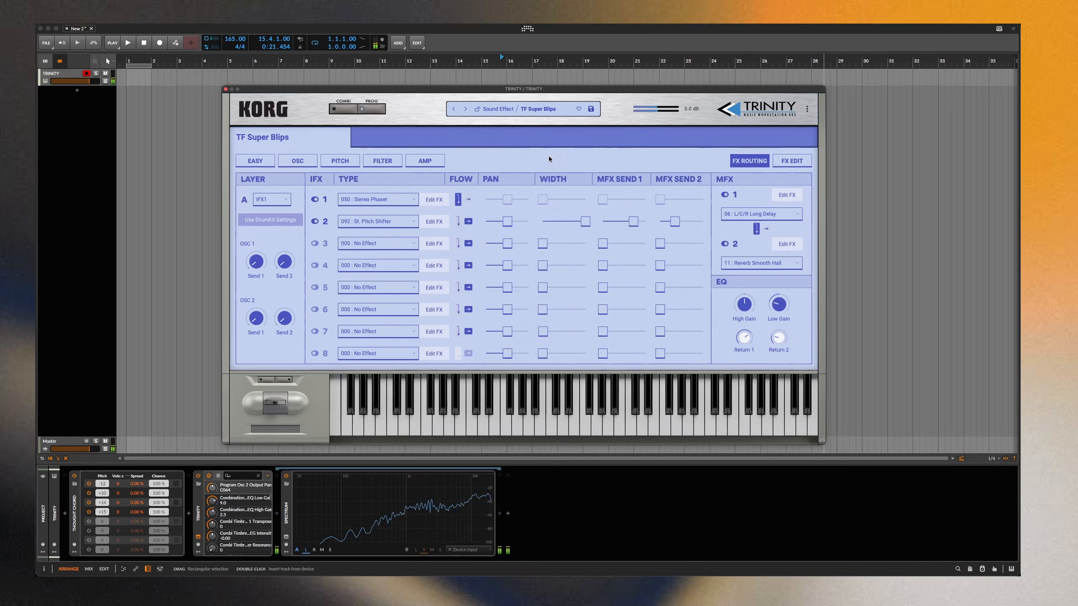
- Load the TF Granular Morp program from User Bank B
click(529, 109)
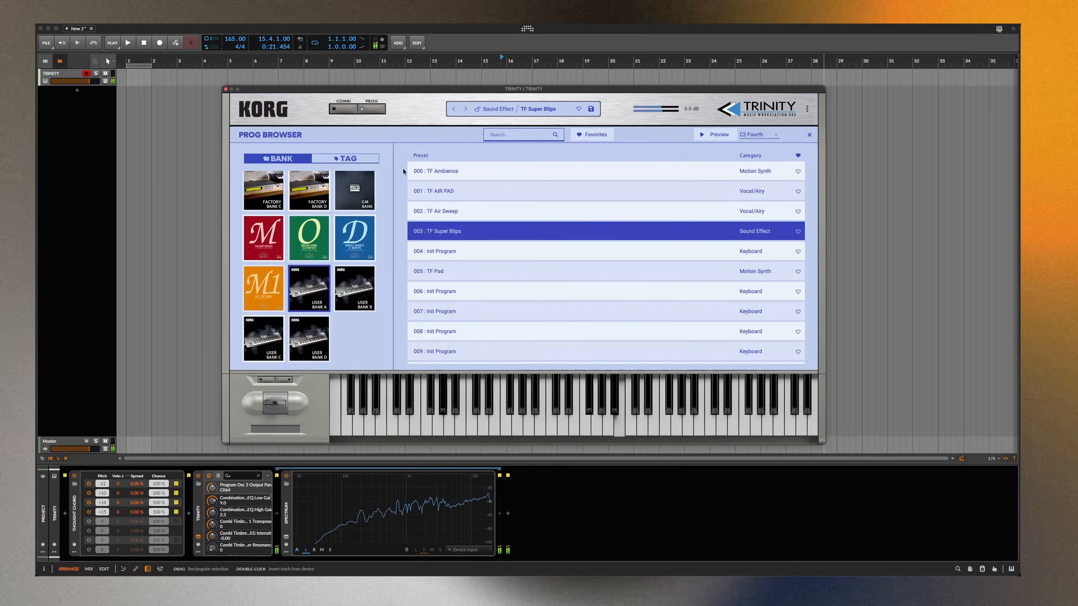
click(354, 288)
click(523, 170)
double_click(522, 170)
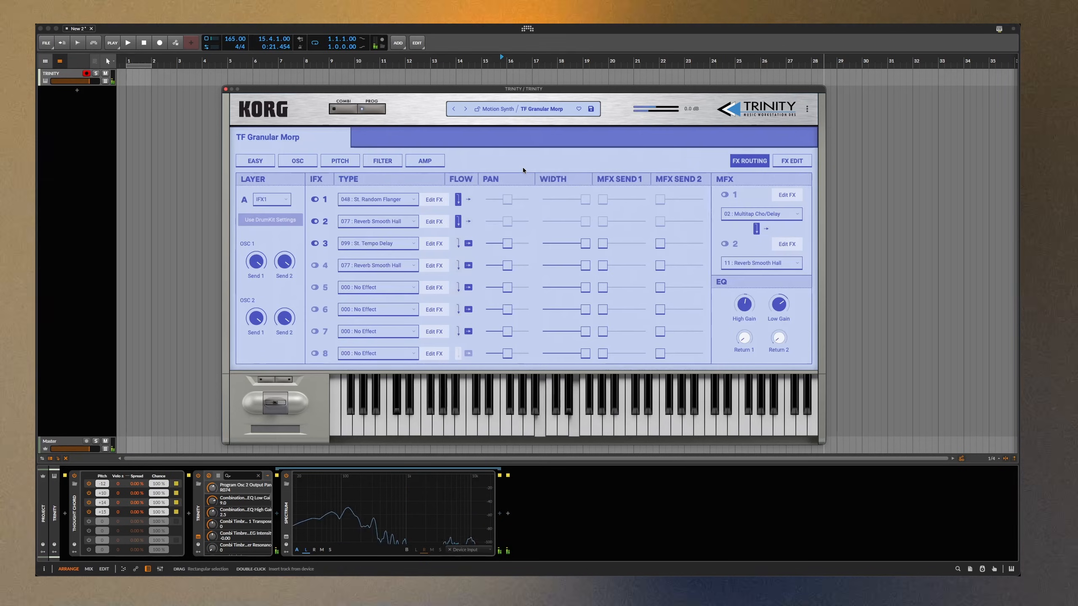